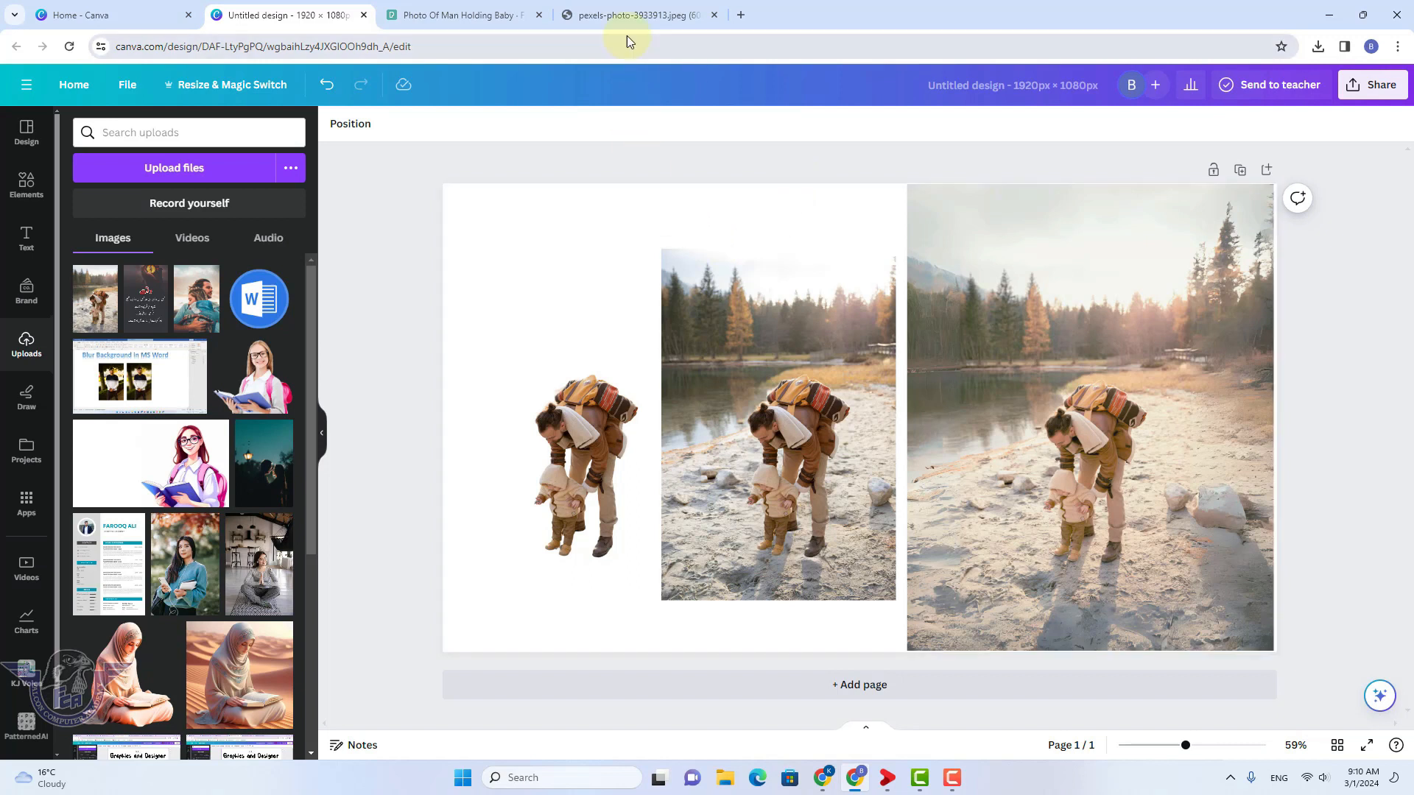
View the original Pexels photo, and in the sample design shift the cut-out man and child left, clear of the middle photo.
click(638, 20)
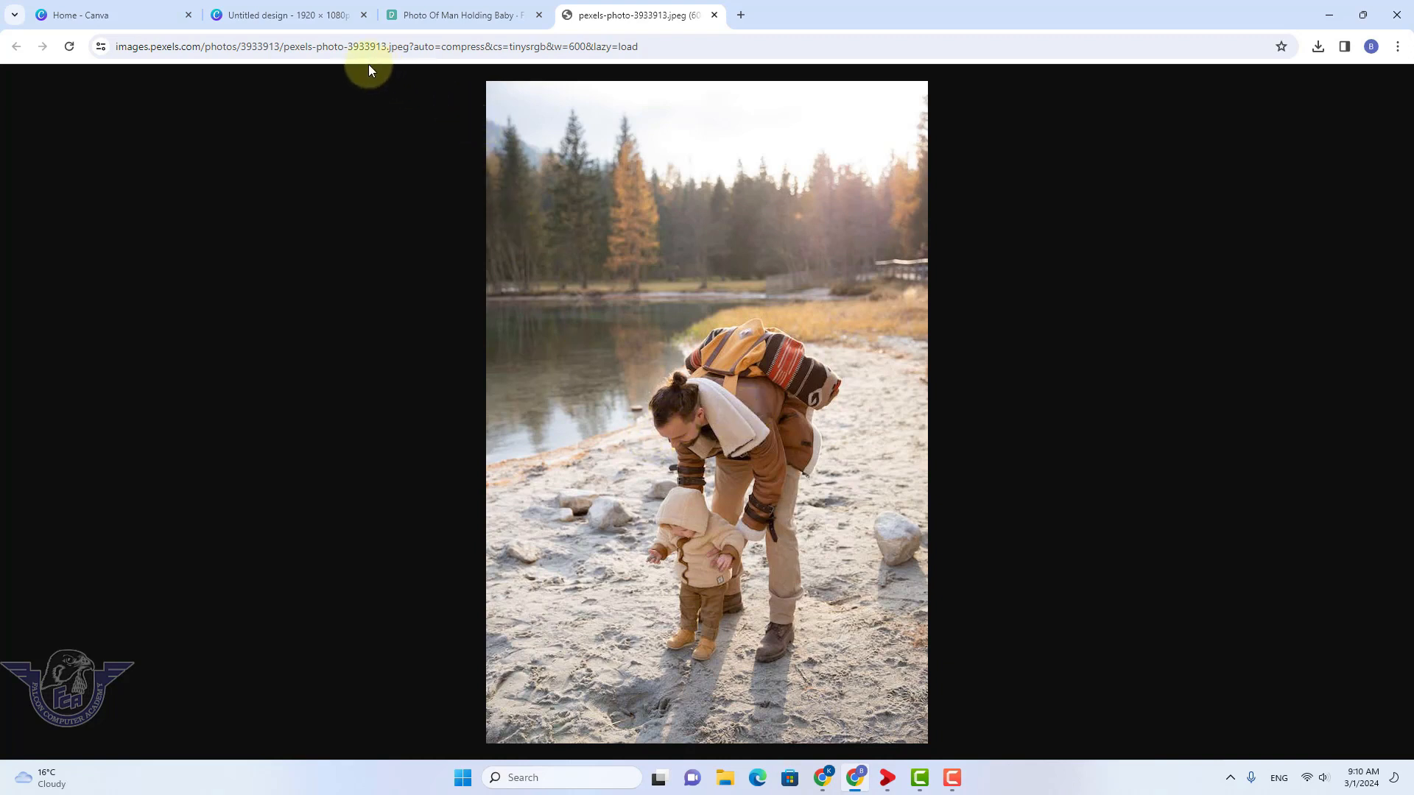
click(311, 17)
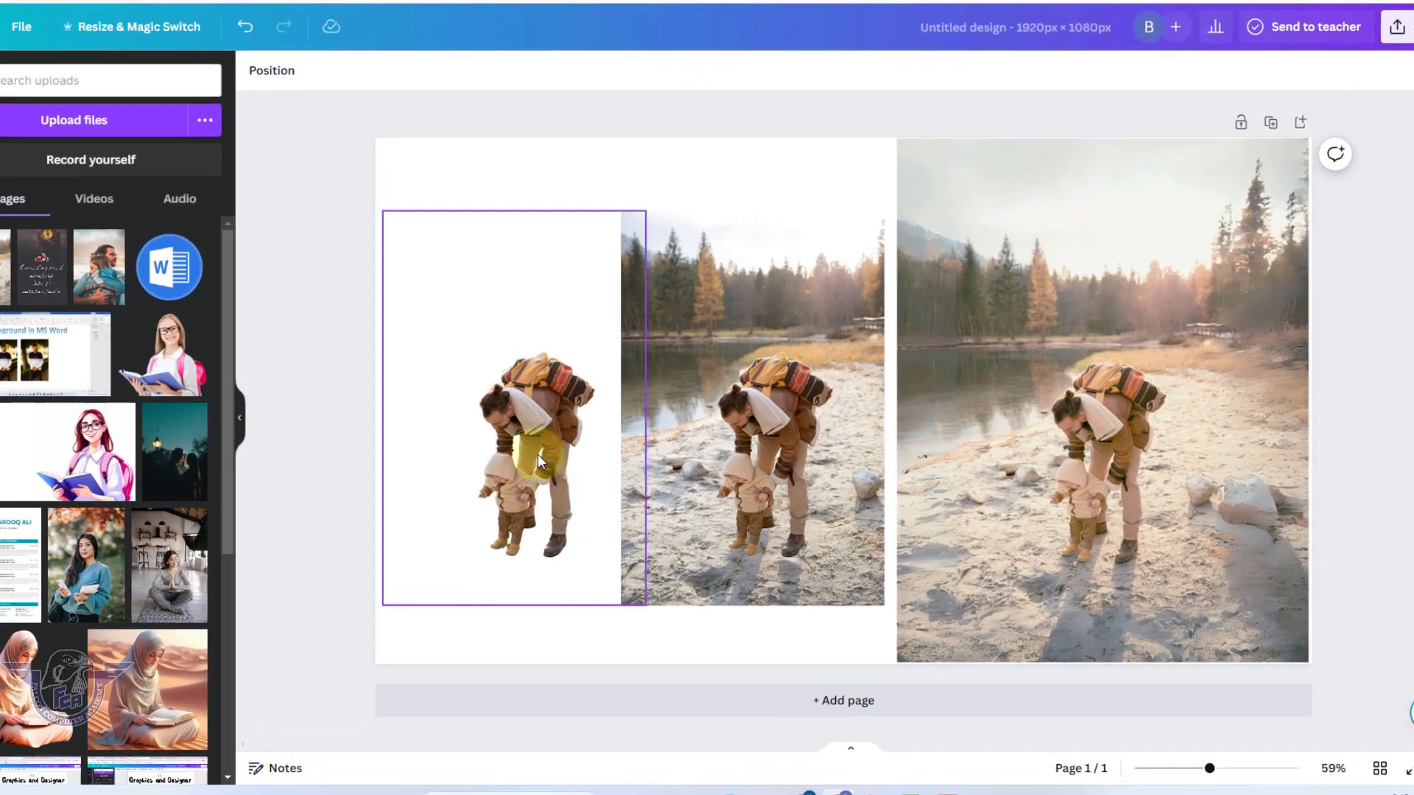
drag(527, 424, 497, 434)
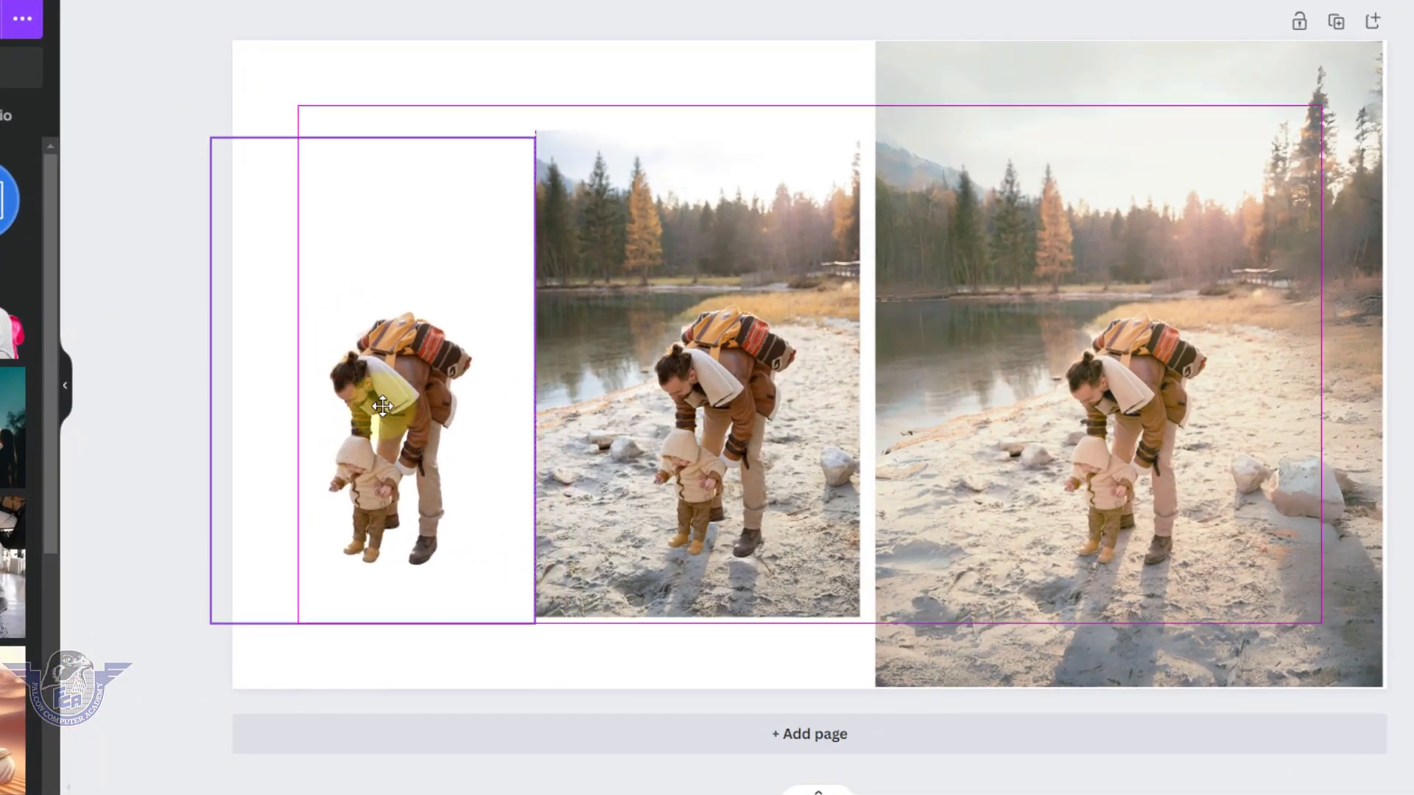
drag(382, 406, 368, 415)
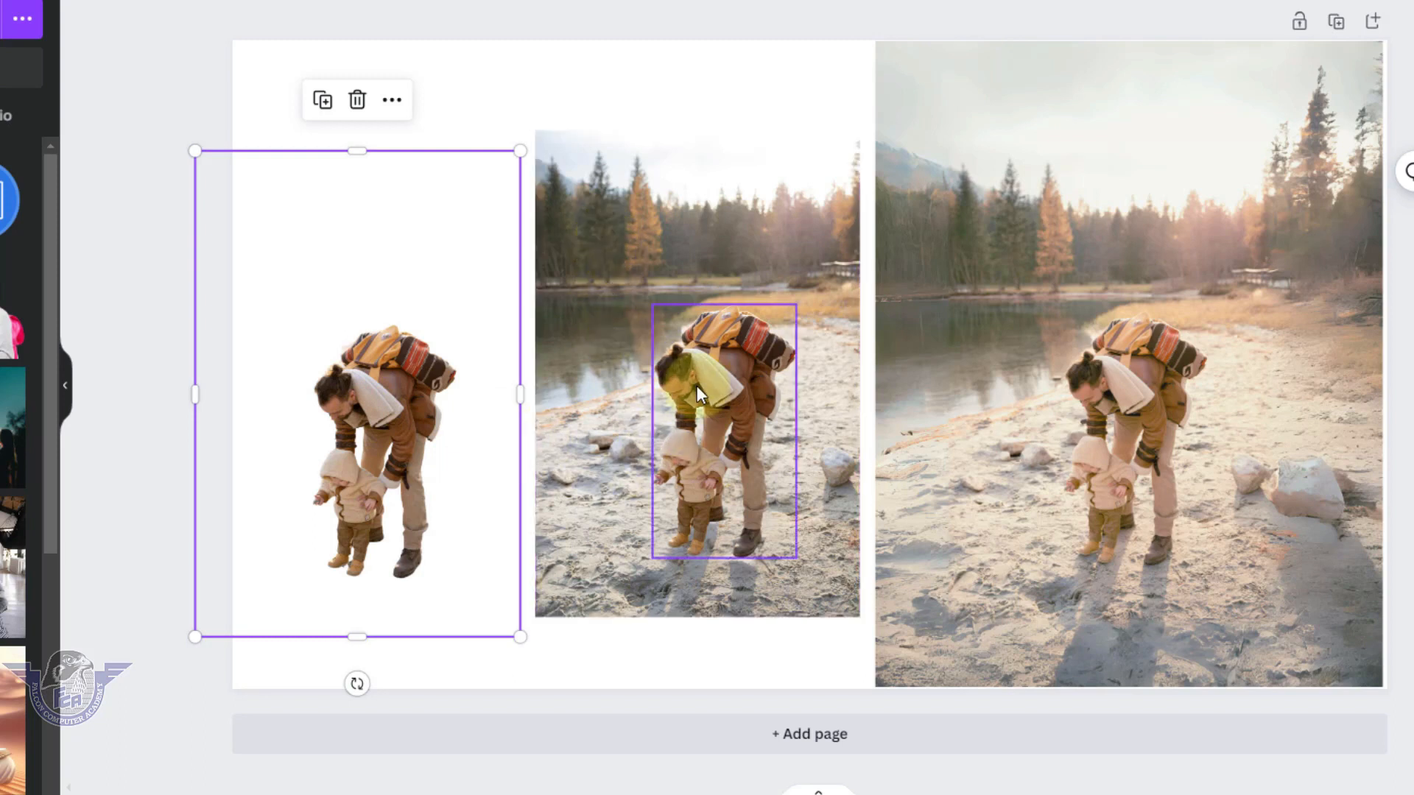
Inspect the middle photo in the sample design, checking the man and child as an object separate from the background.
click(639, 226)
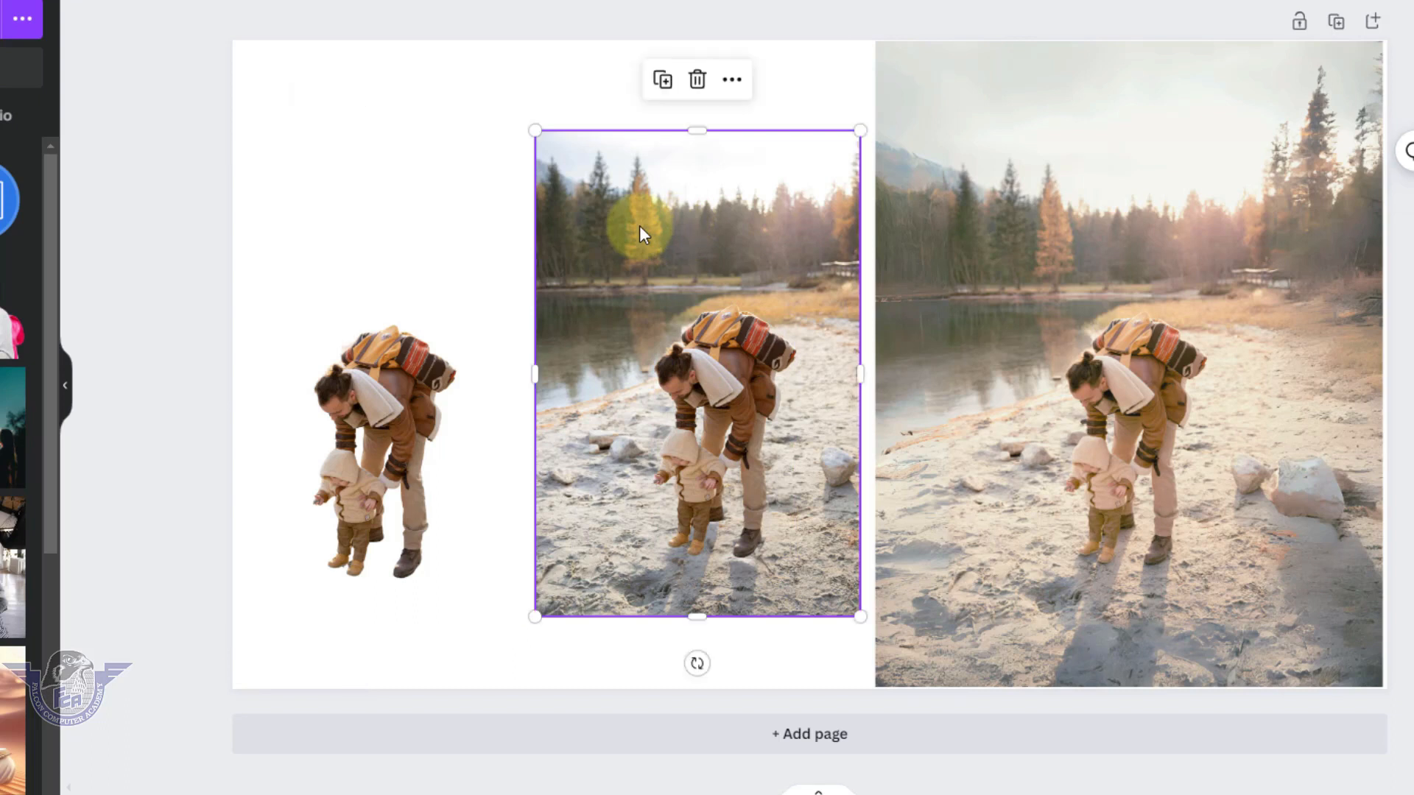
drag(736, 372, 648, 327)
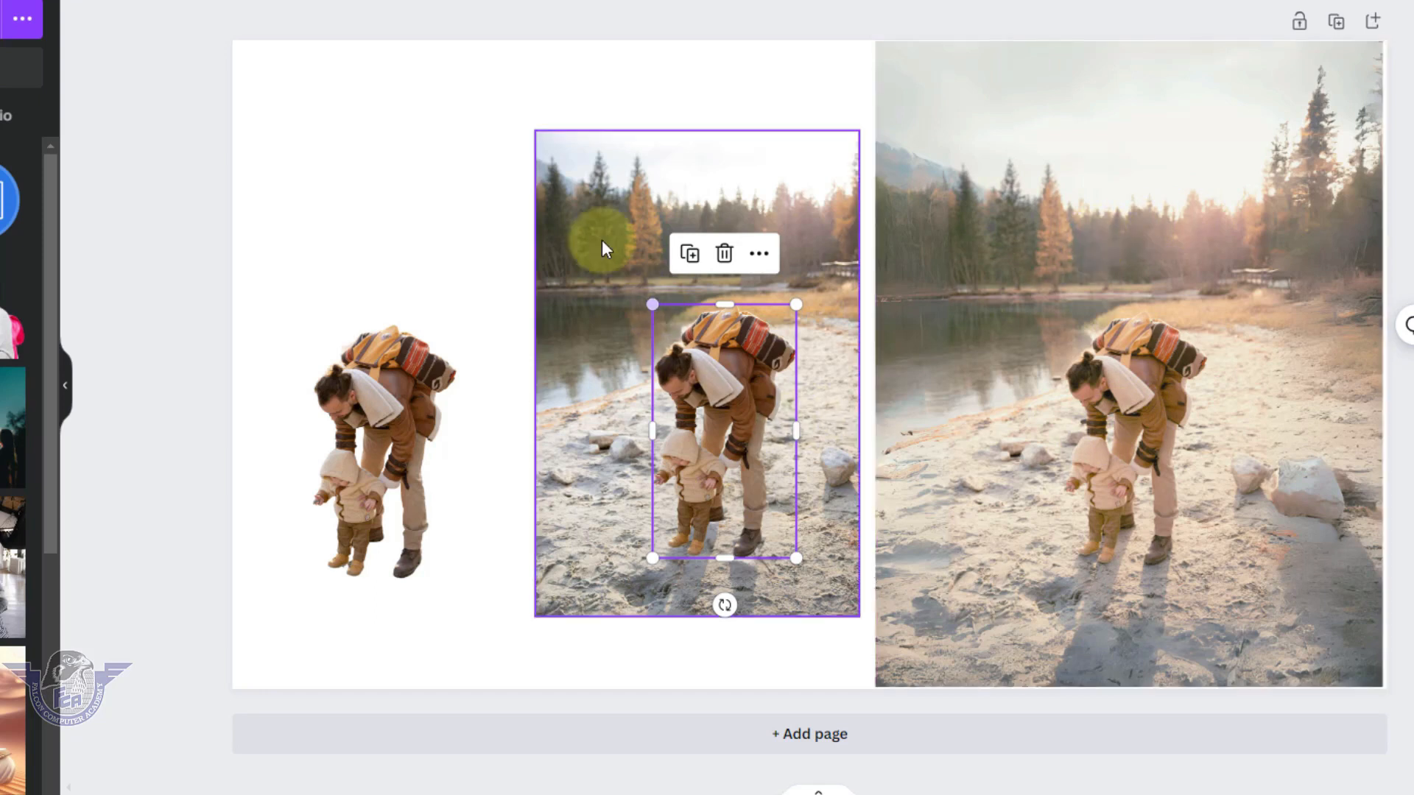
click(587, 215)
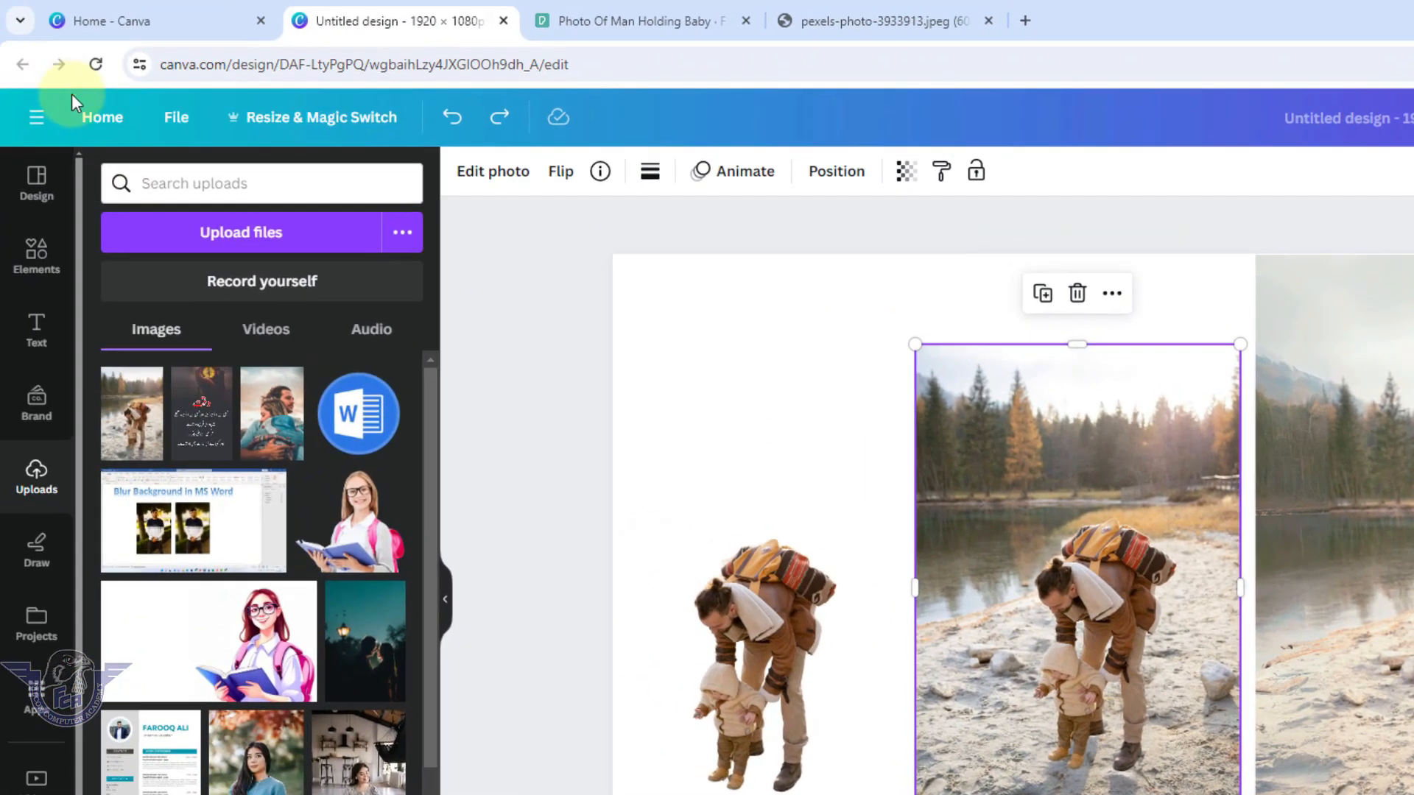
Create a new custom-size design of 1920 × 1080 px from the home page.
click(101, 118)
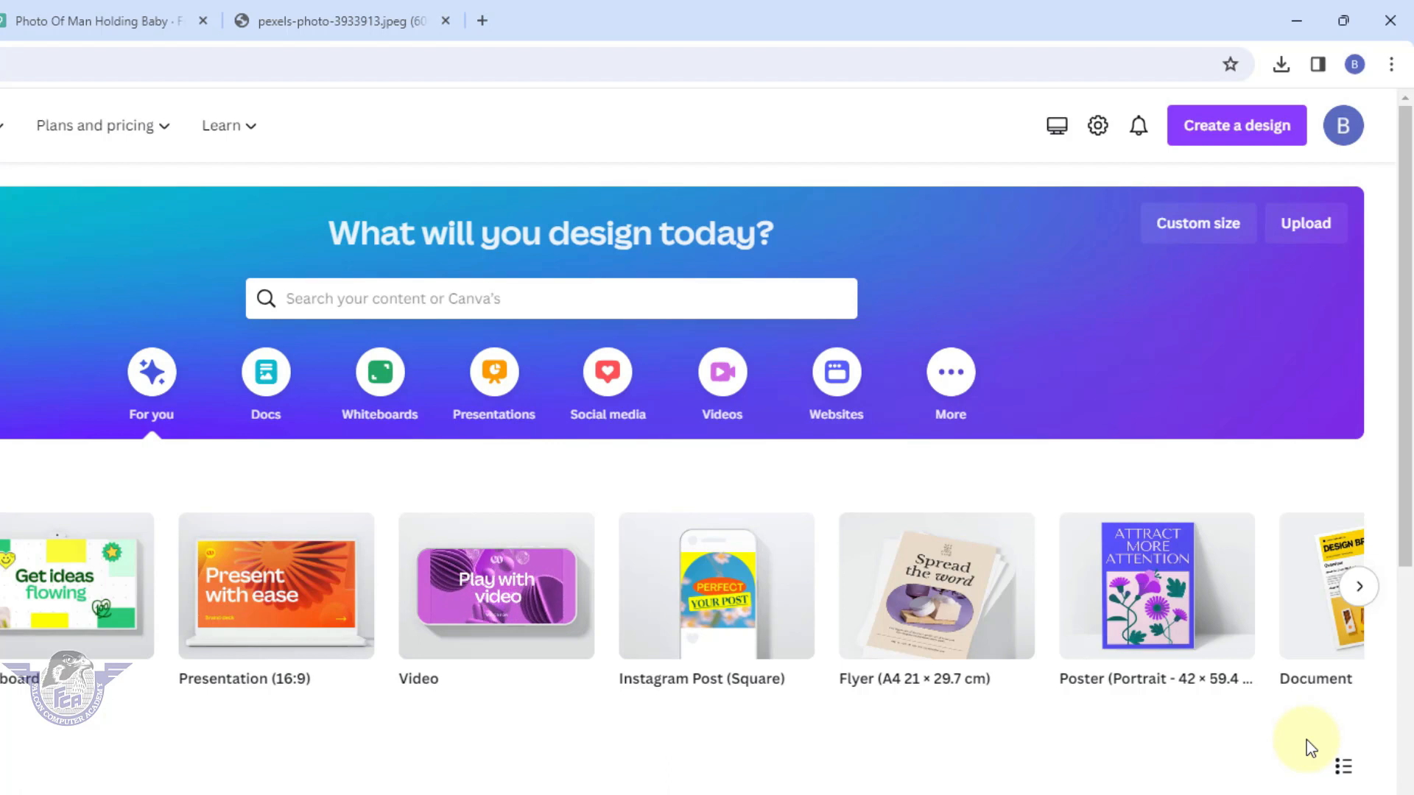
click(1241, 136)
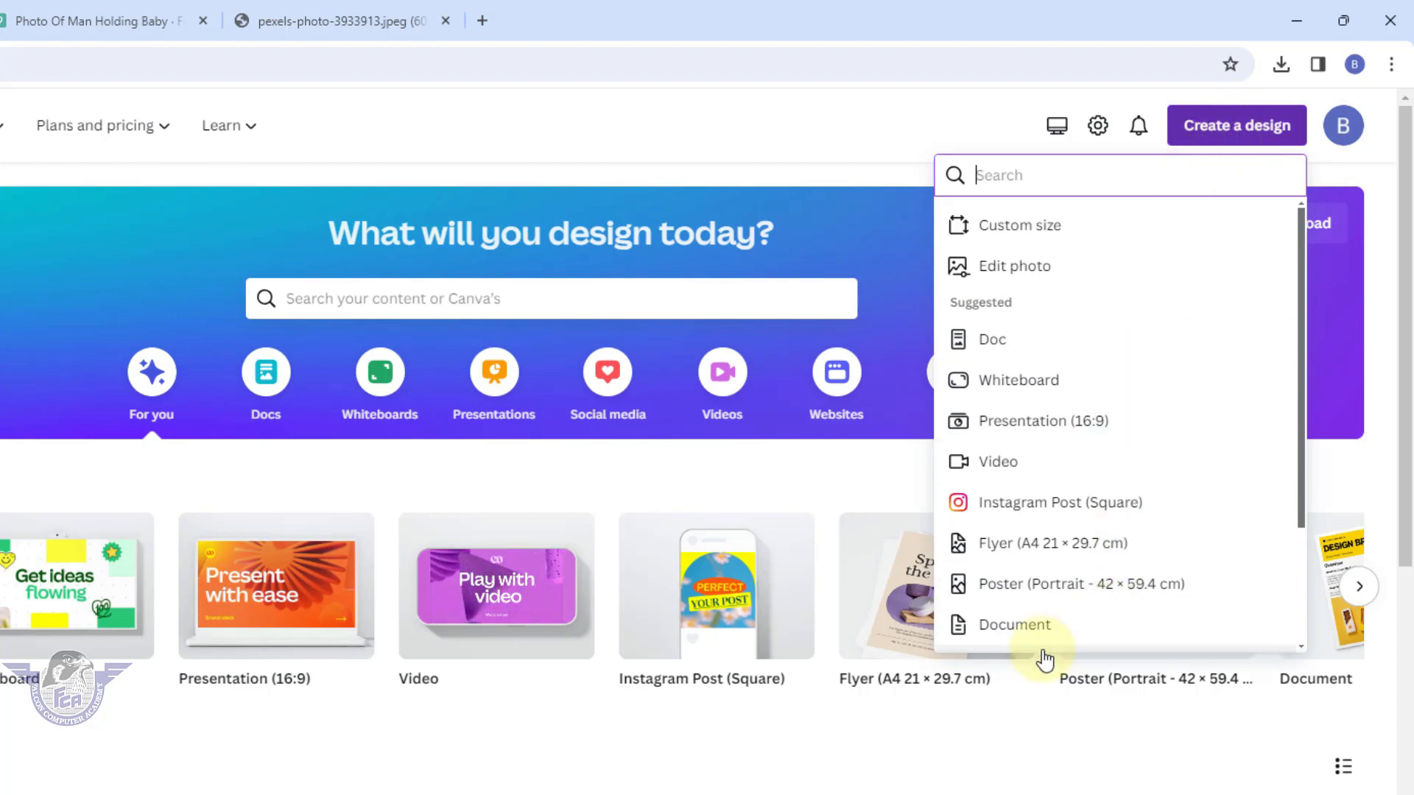
click(1050, 228)
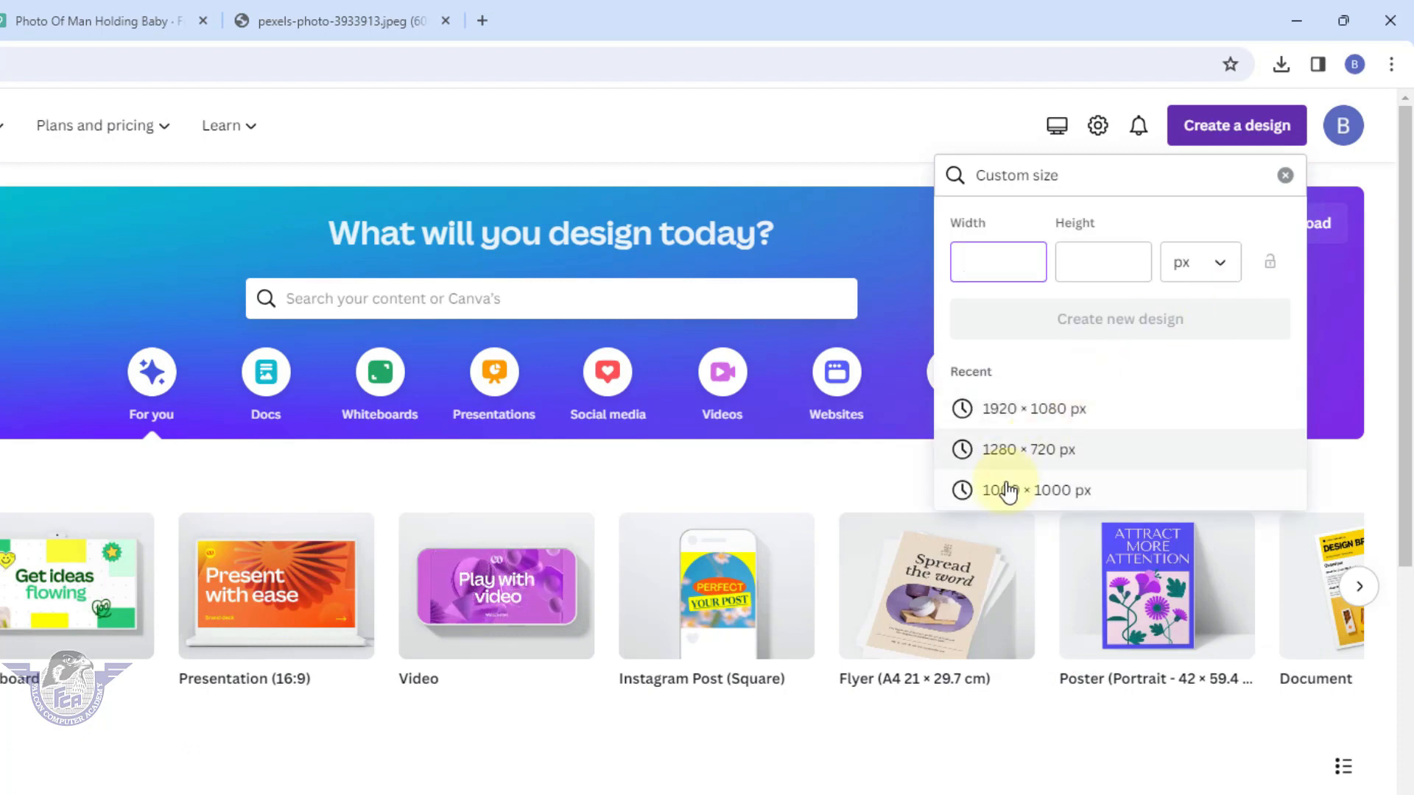
click(1022, 422)
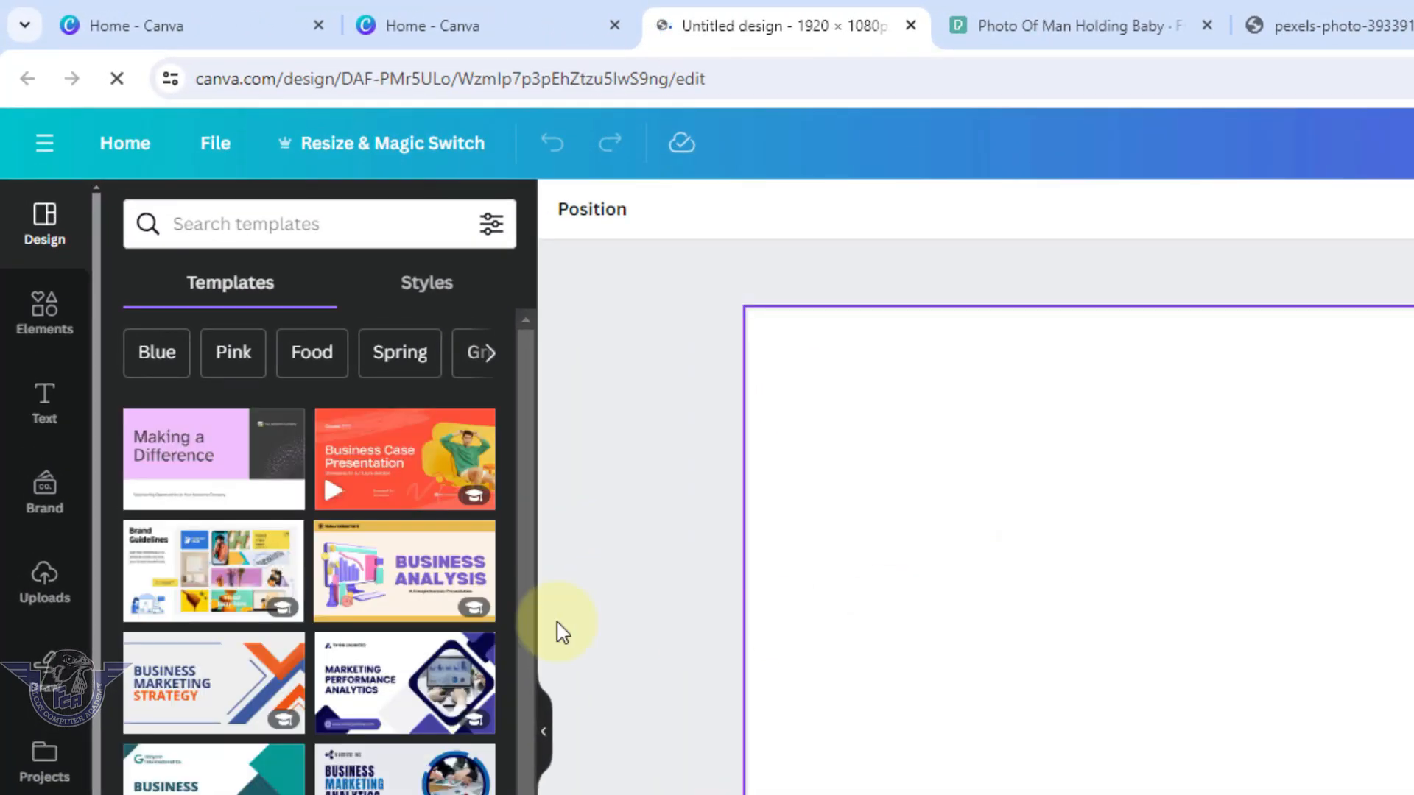
Upload the lakeside photo of the man and child, whose file name ends in 3933913, from the Downloads folder.
click(44, 593)
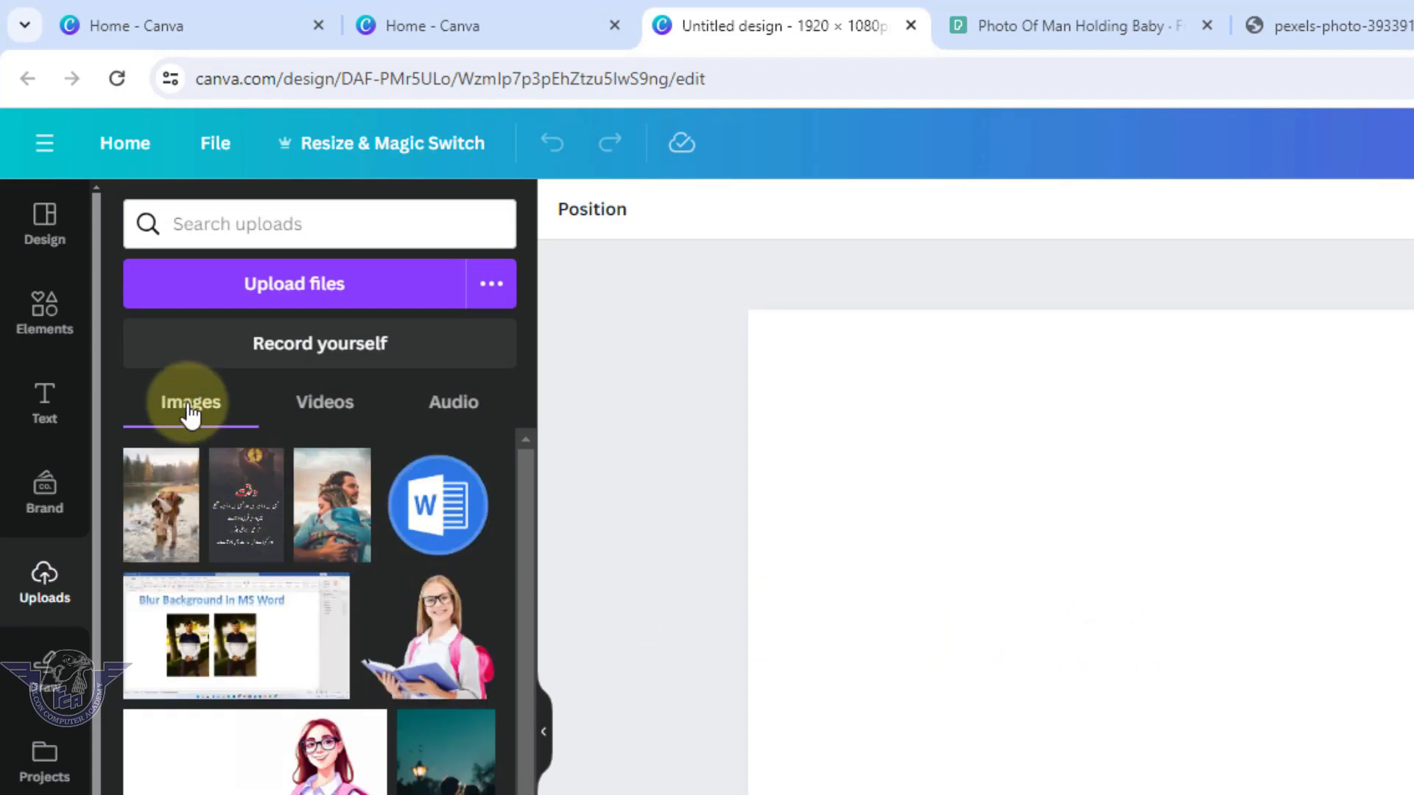
click(345, 287)
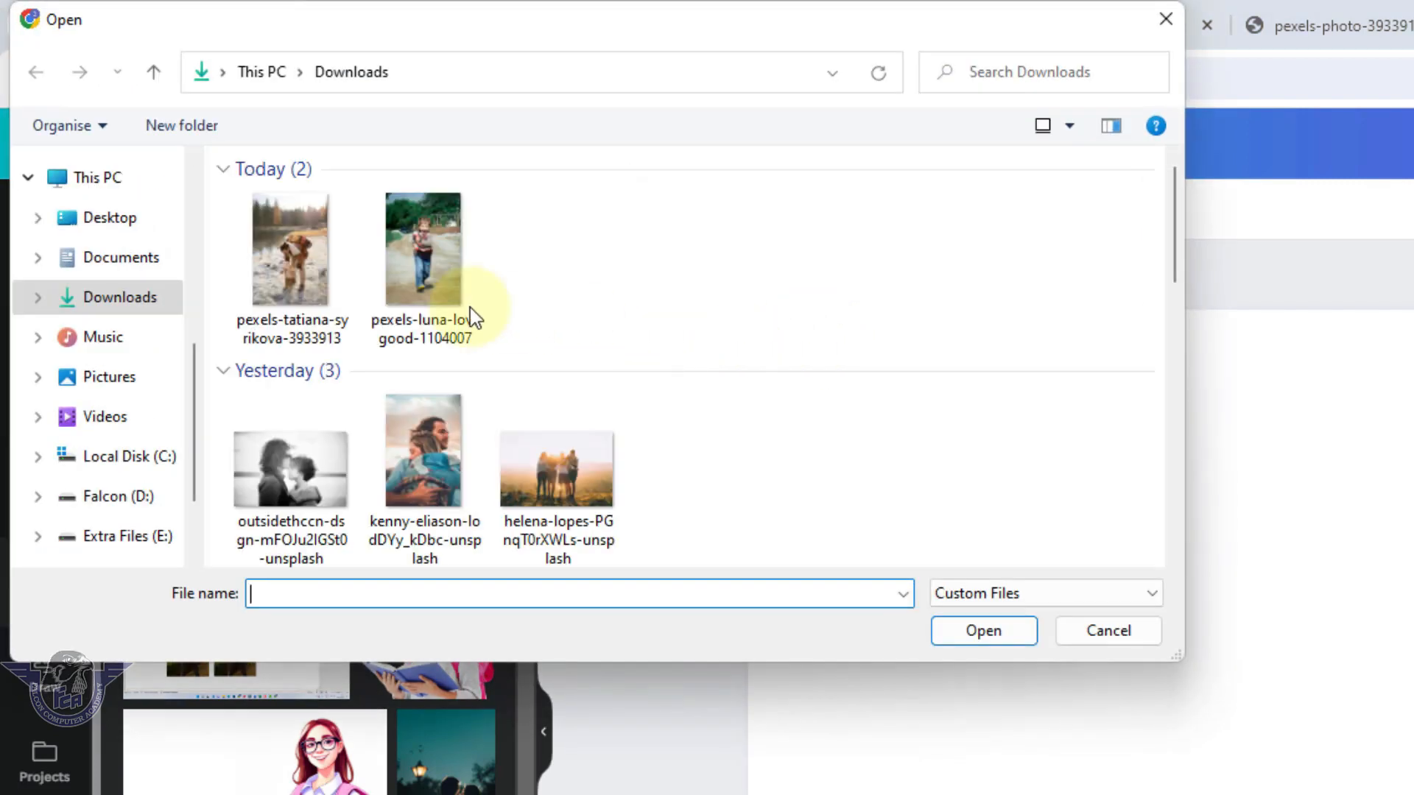
click(299, 272)
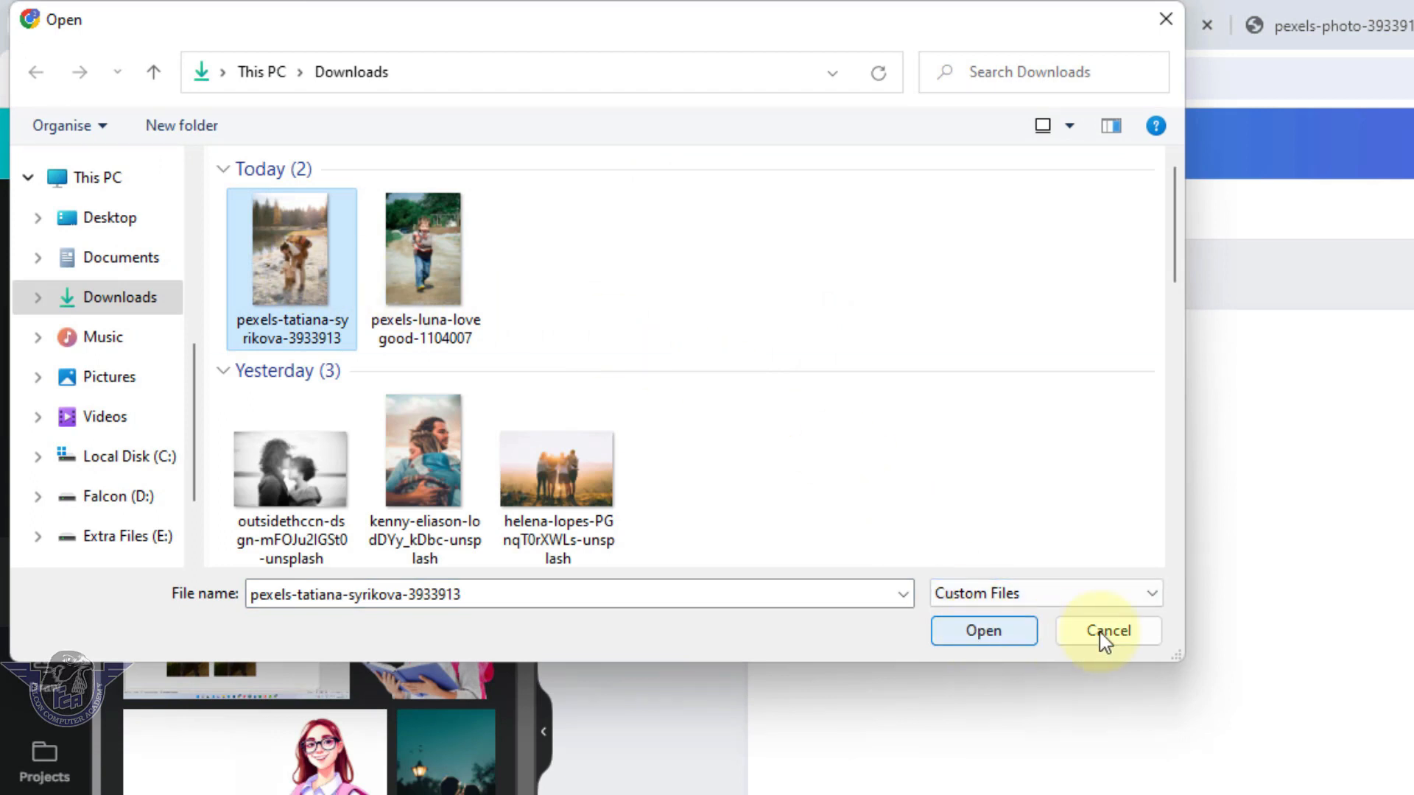
click(1016, 640)
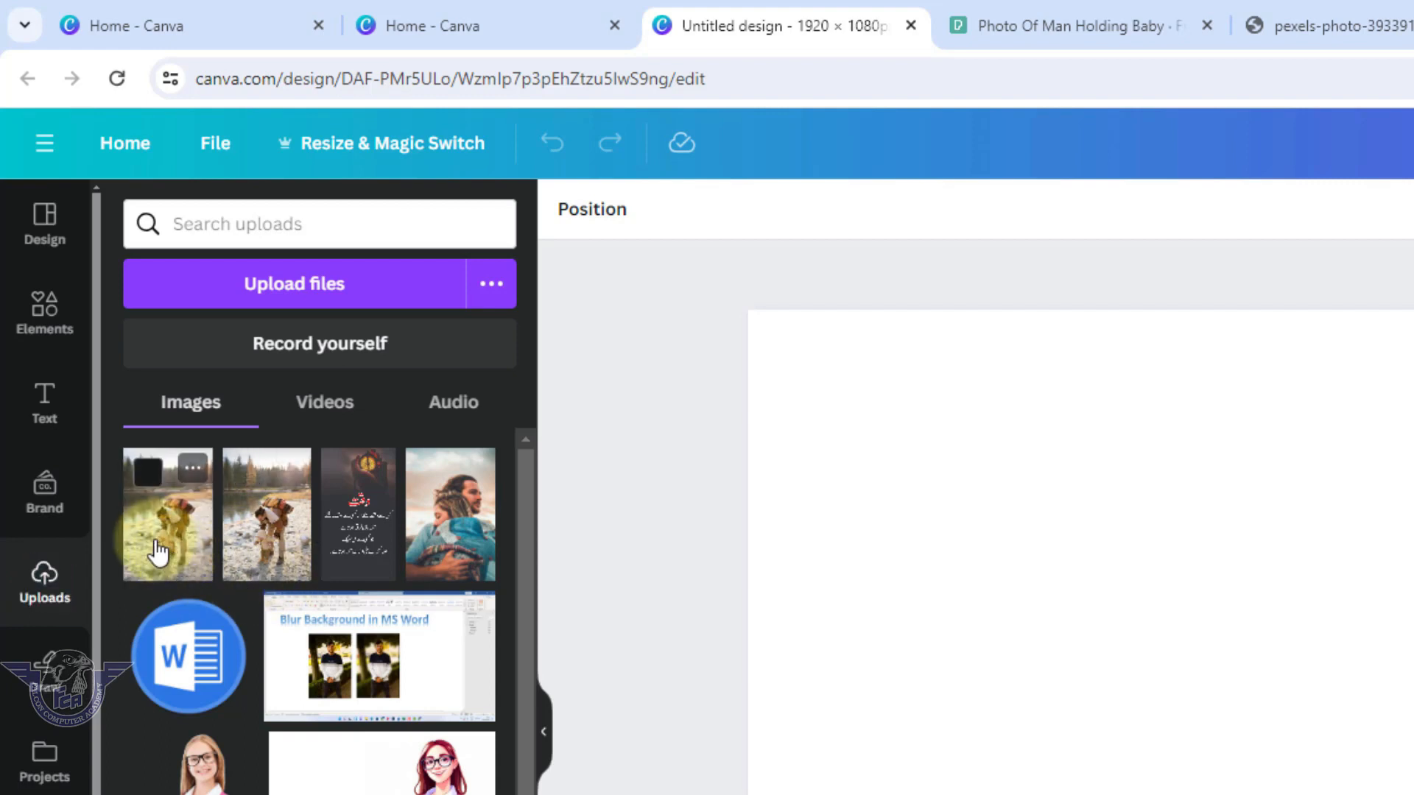
Place the uploaded lakeside photo near the left edge of the page and remove its background with BG Remover.
click(159, 550)
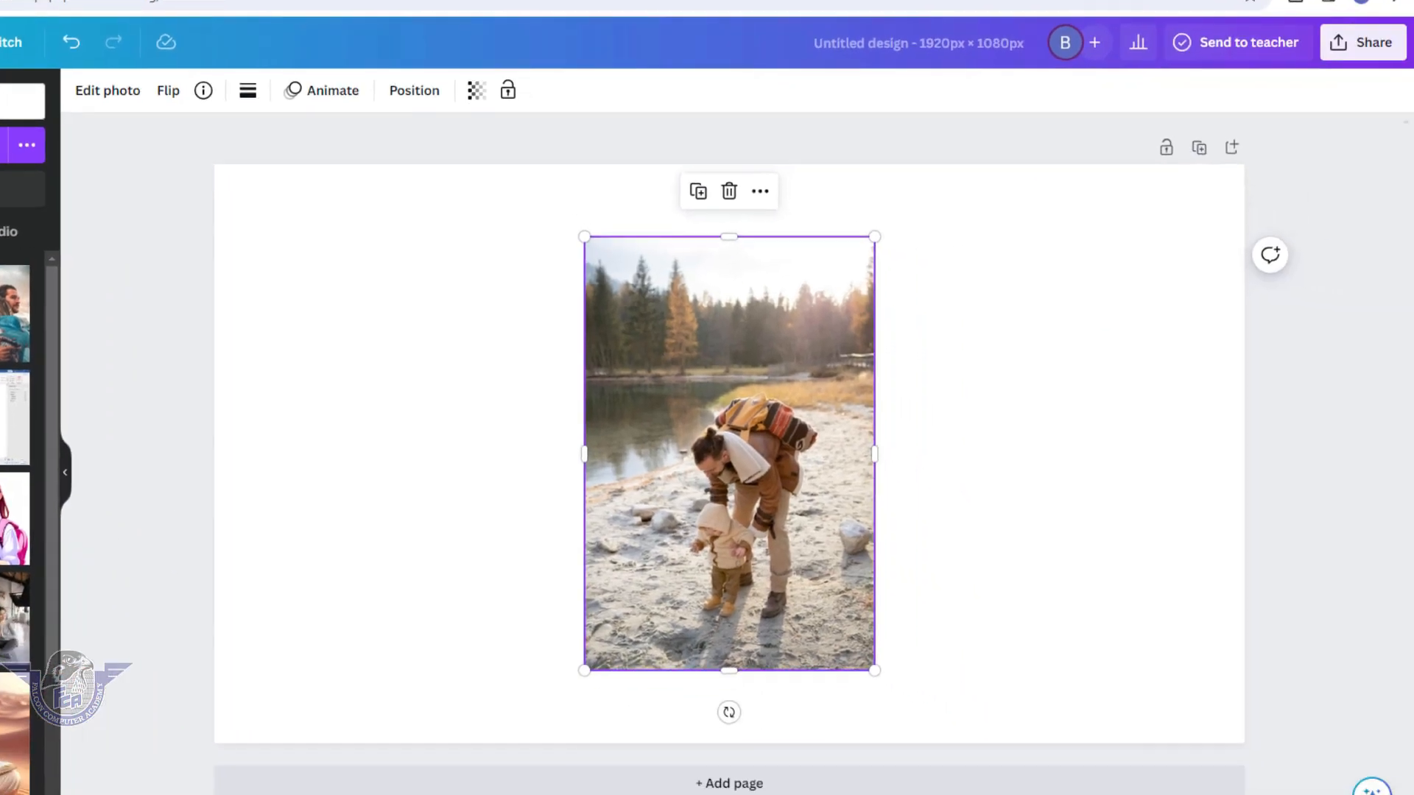
drag(746, 465, 393, 466)
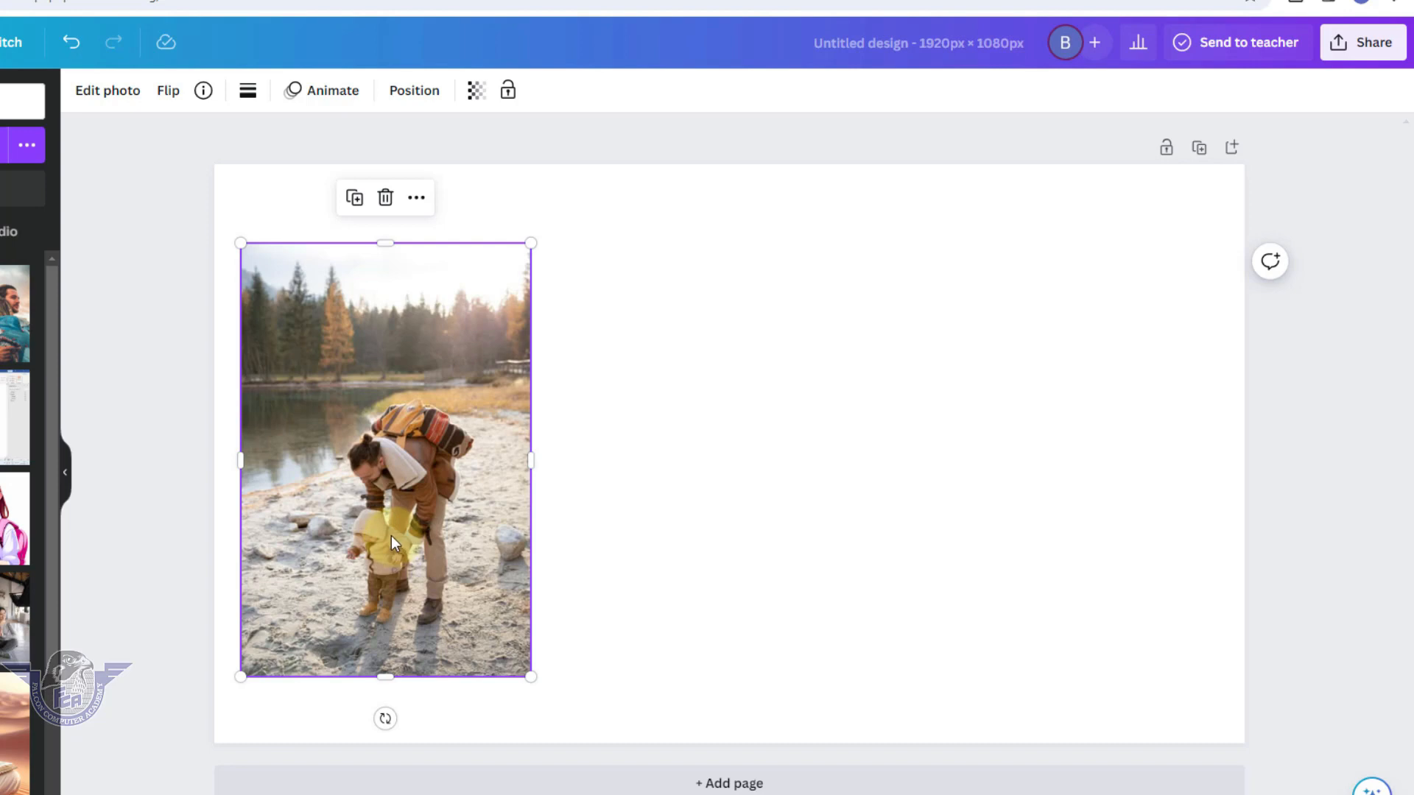
click(110, 103)
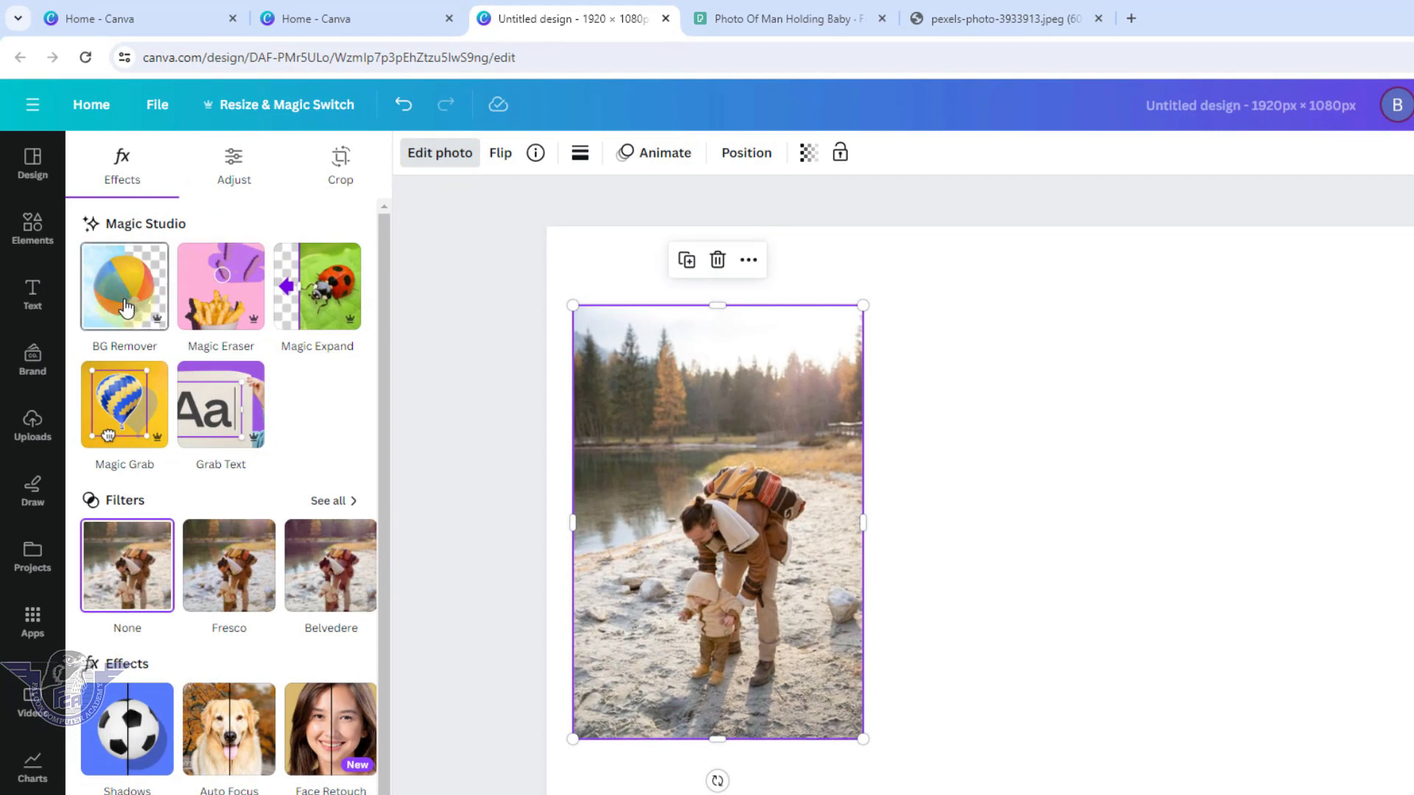
click(127, 308)
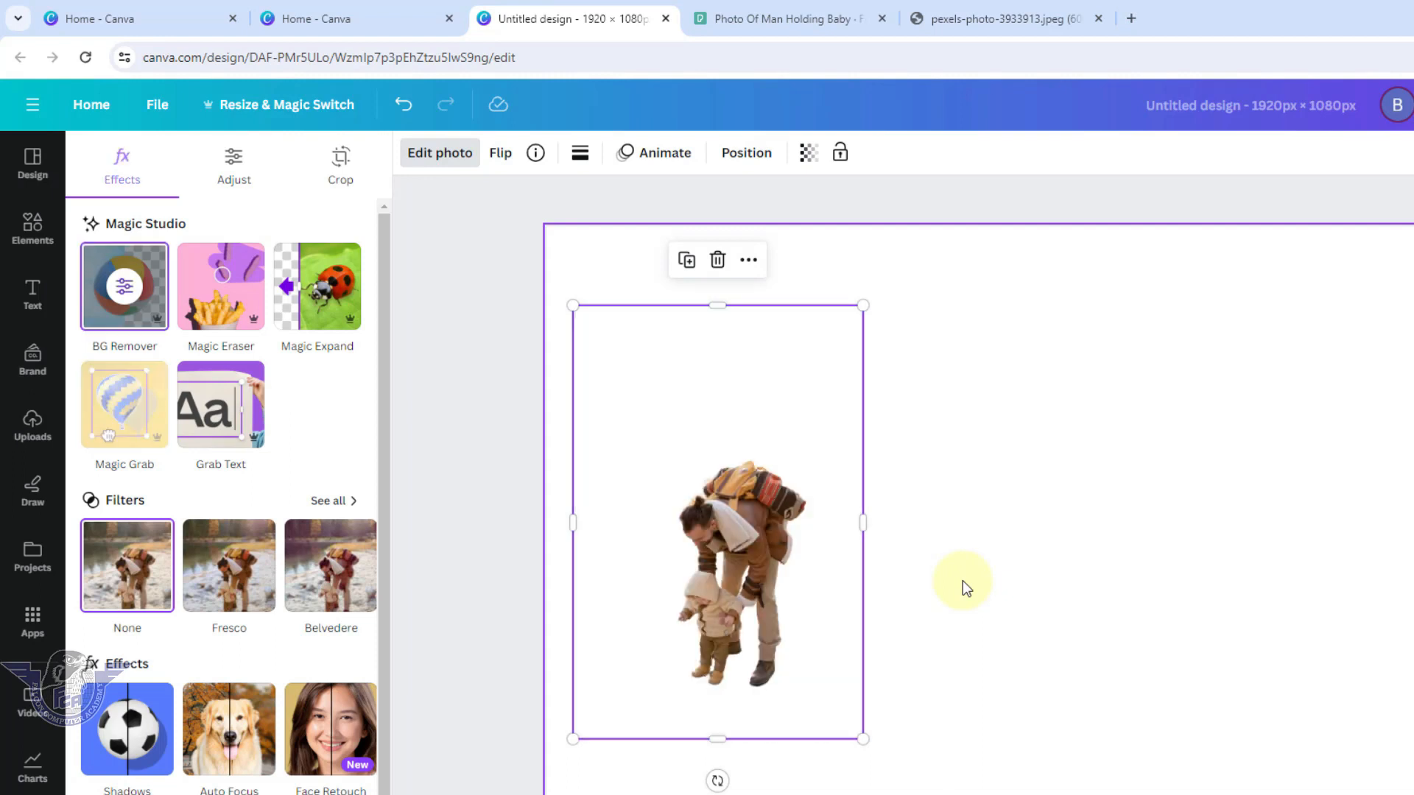
mouse_move(765, 596)
mouse_down()
mouse_move(752, 637)
mouse_move(745, 580)
mouse_up()
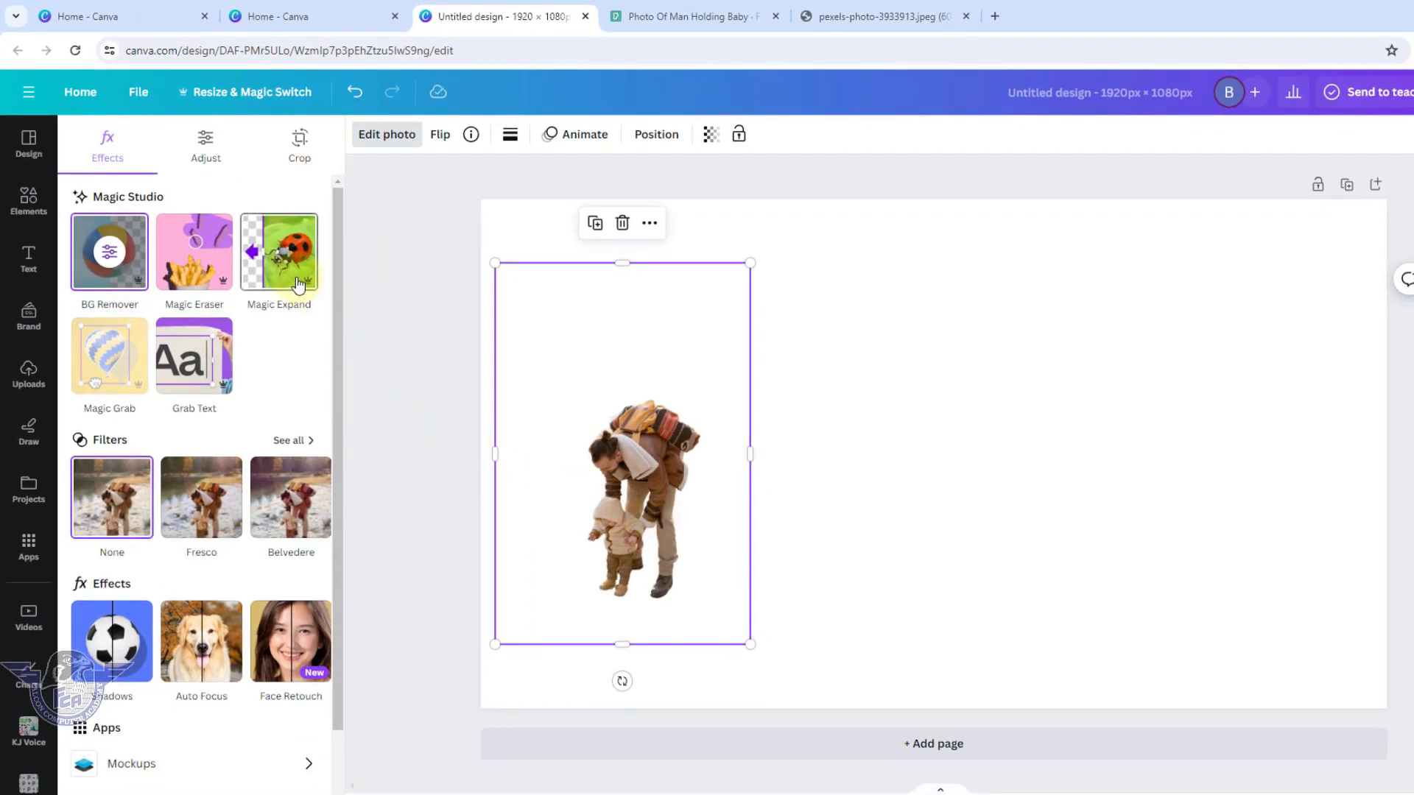
Add a second copy of the lakeside photo and place it just to the right of the cut-out figures.
click(935, 505)
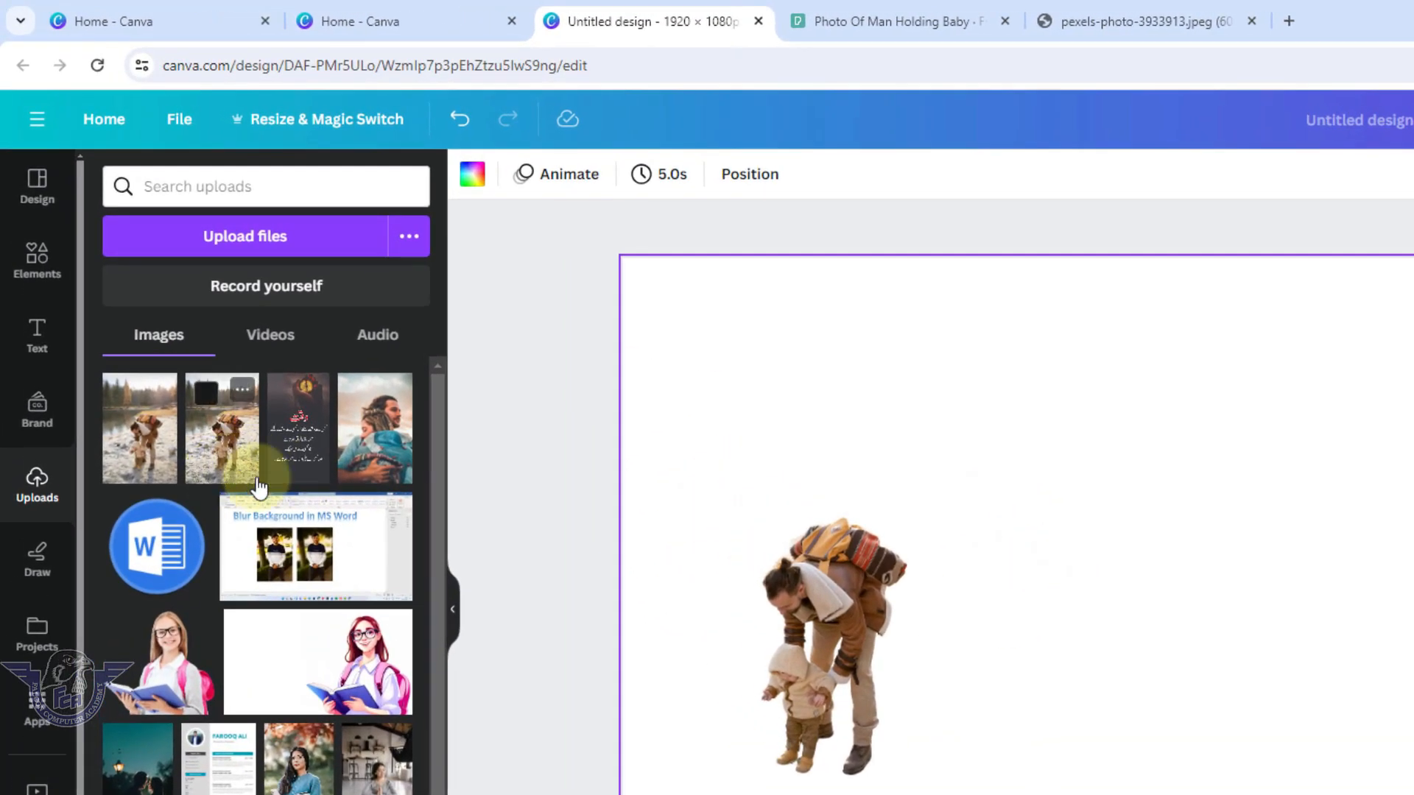
click(137, 453)
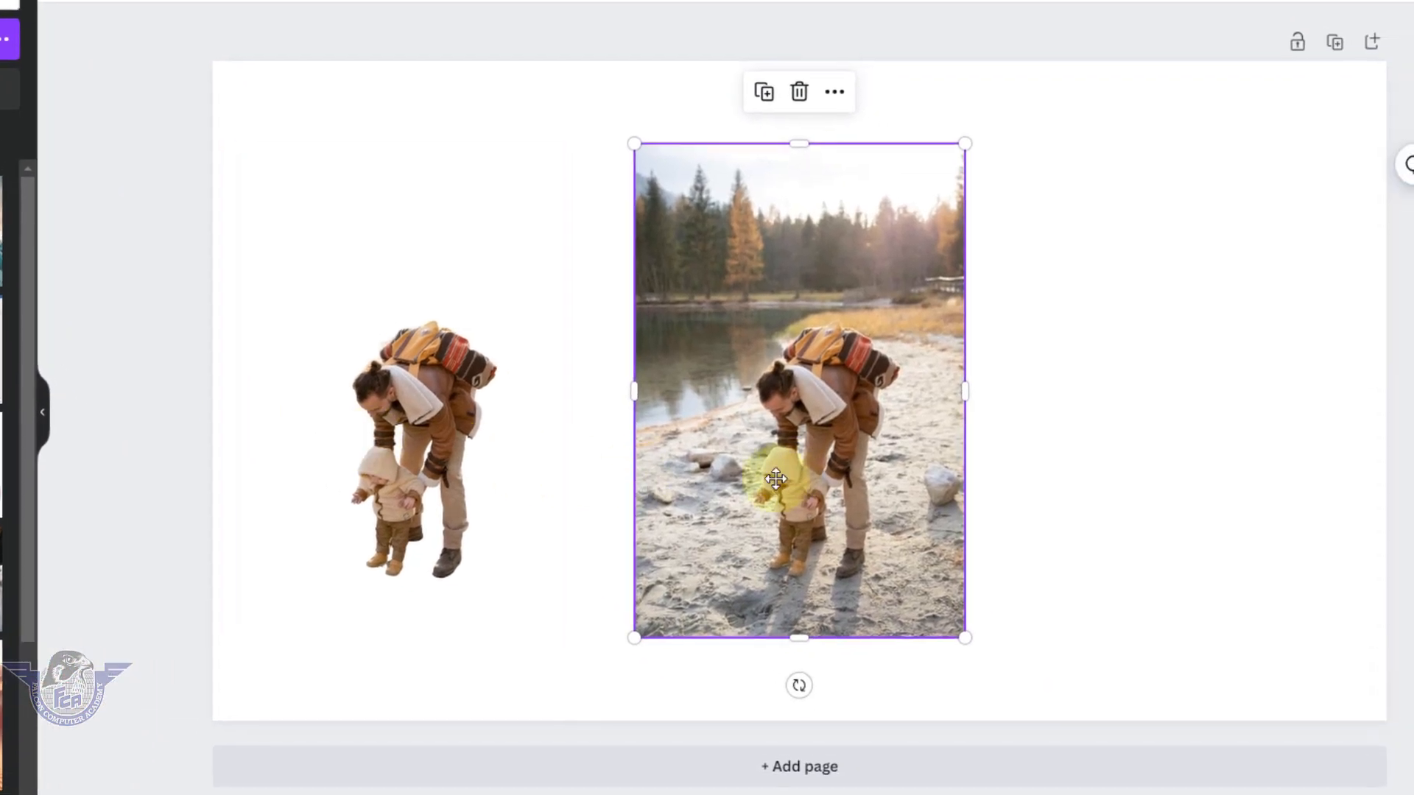
drag(775, 479, 696, 494)
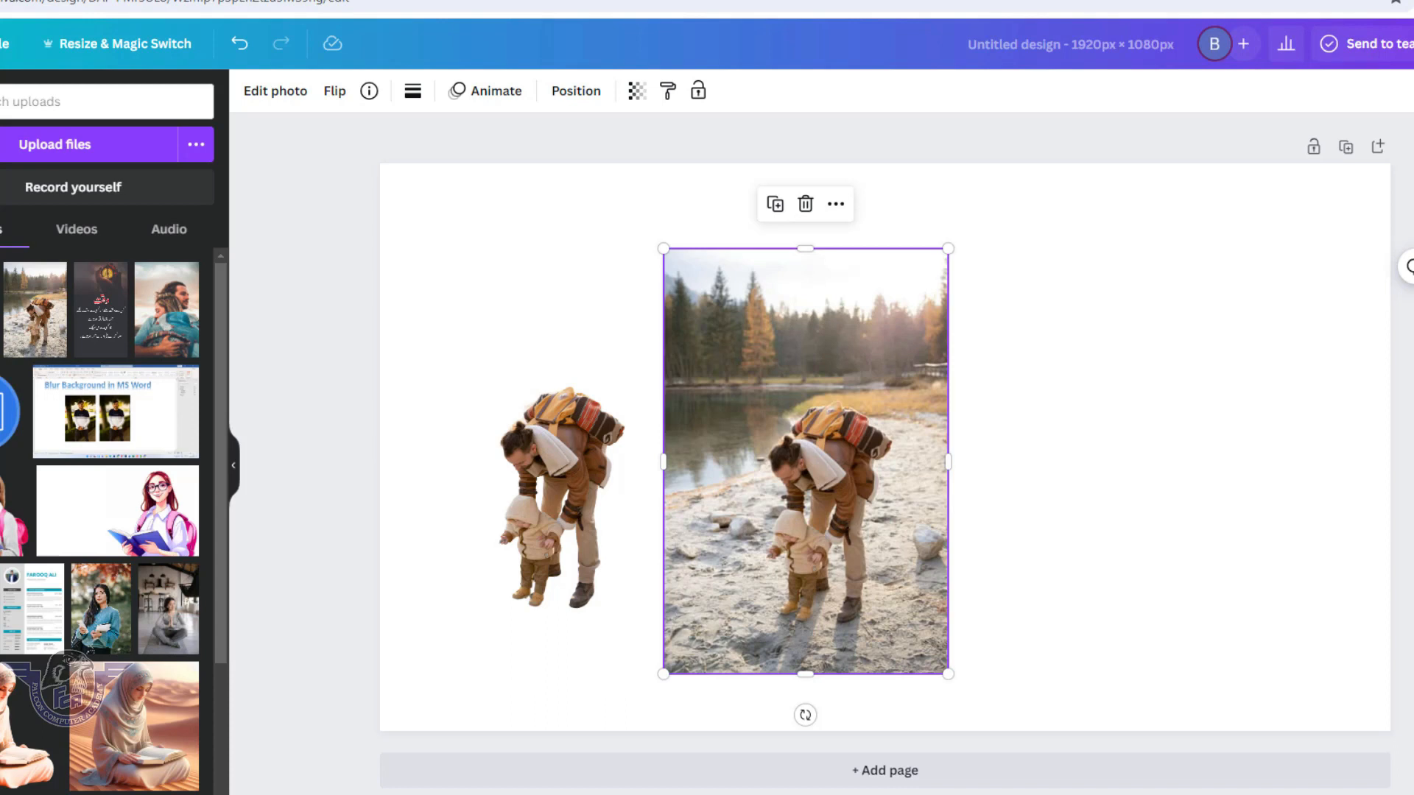
Generate a freeform Magic Expand of the second photo, with the frame widened to the right and stretched to full page height around the centred photo.
click(284, 100)
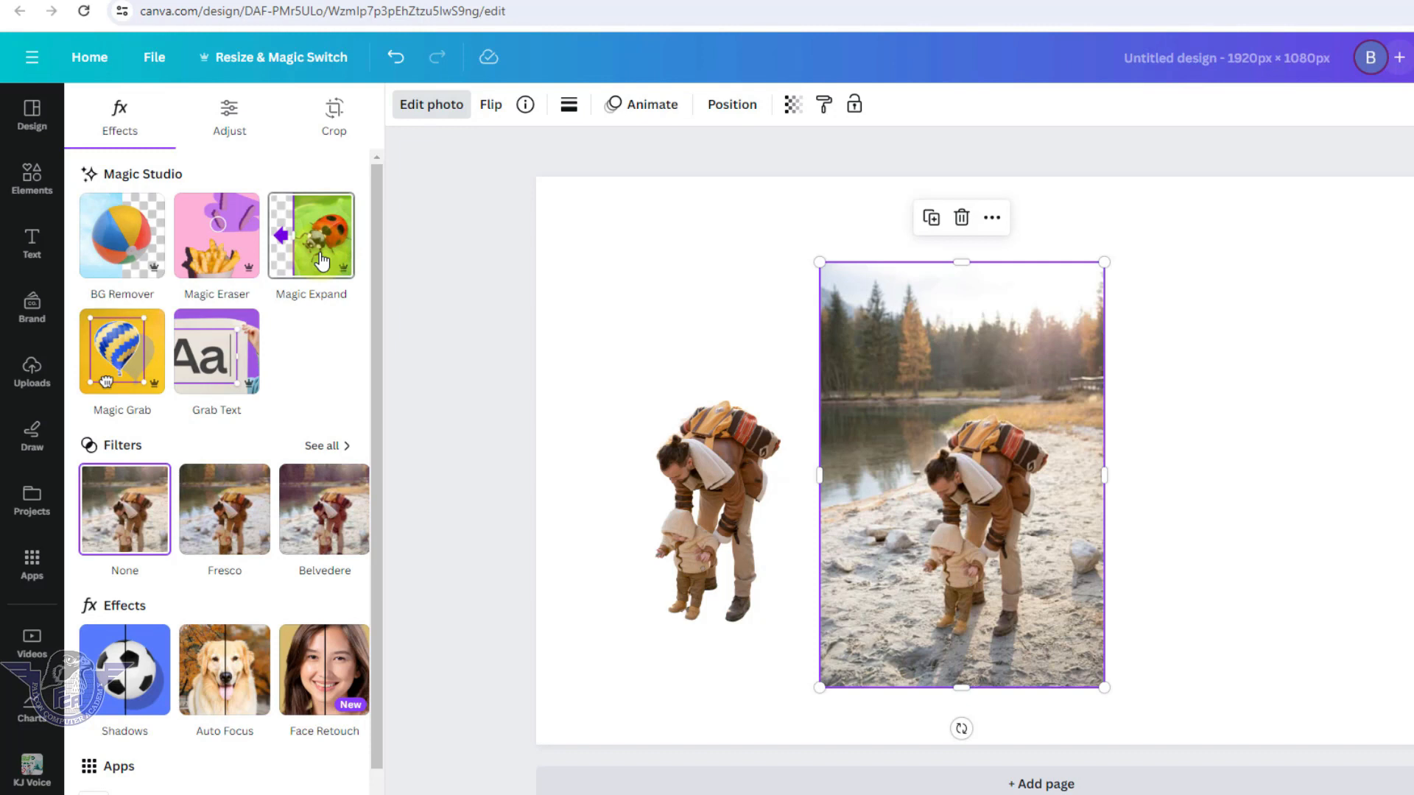
click(322, 261)
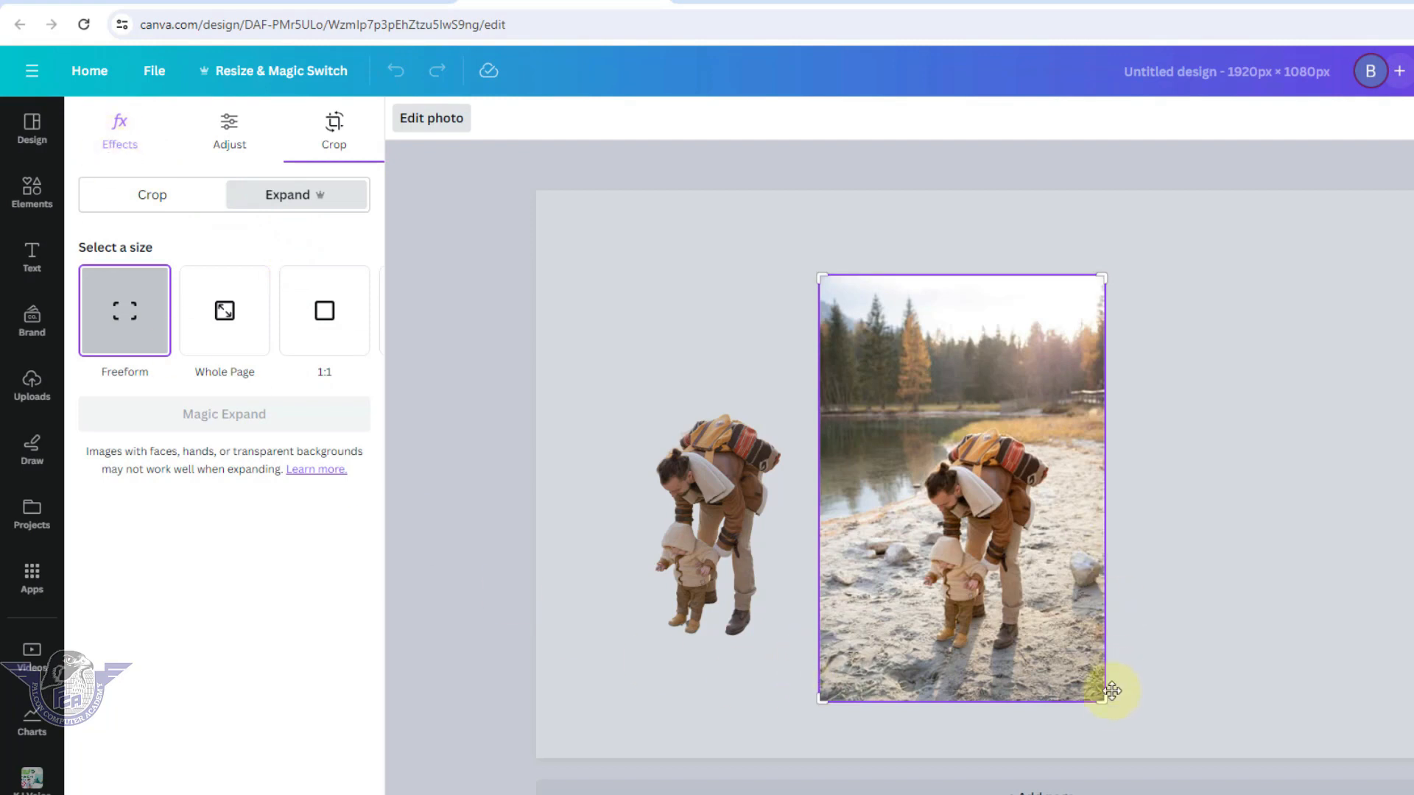
drag(1102, 700, 1170, 756)
drag(1175, 279, 1232, 192)
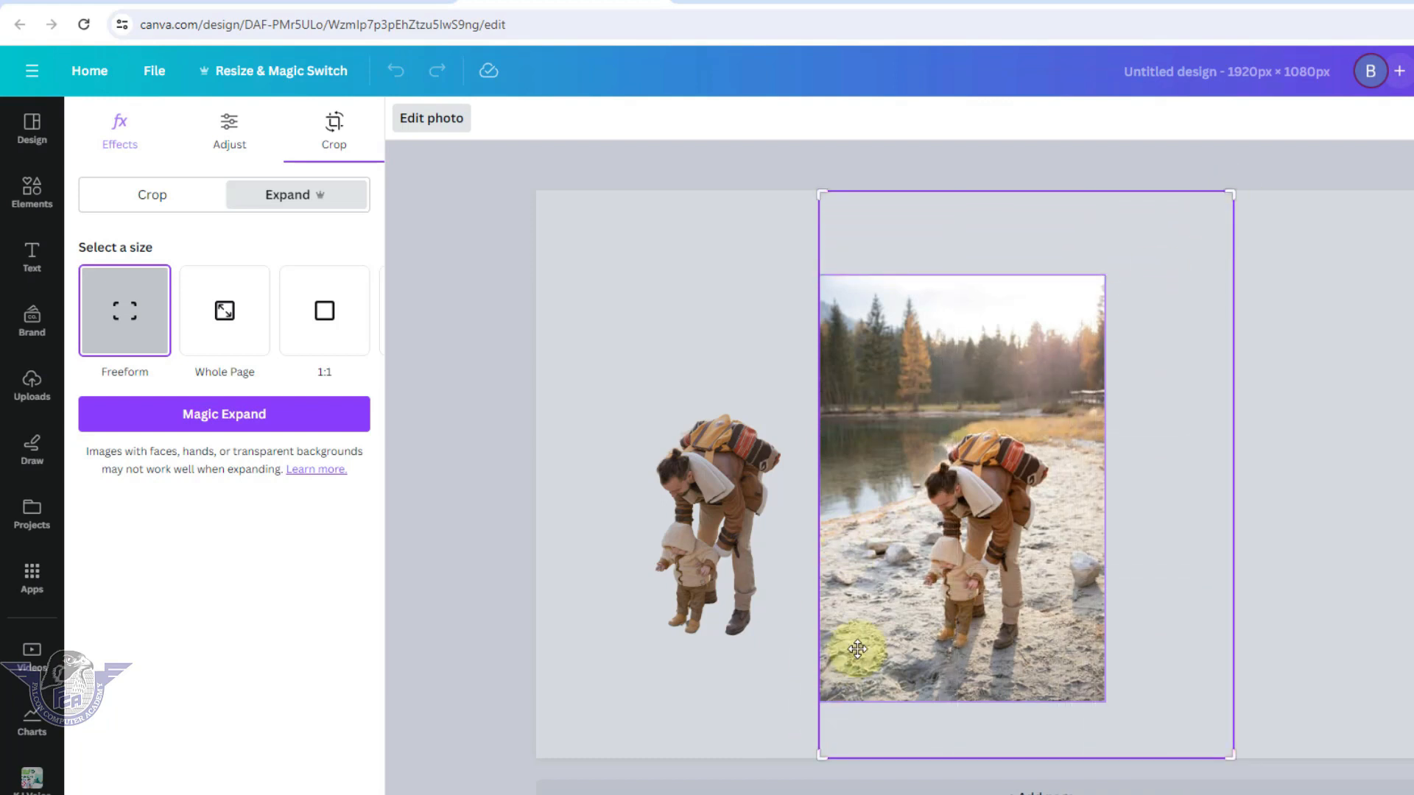
drag(950, 441, 1015, 436)
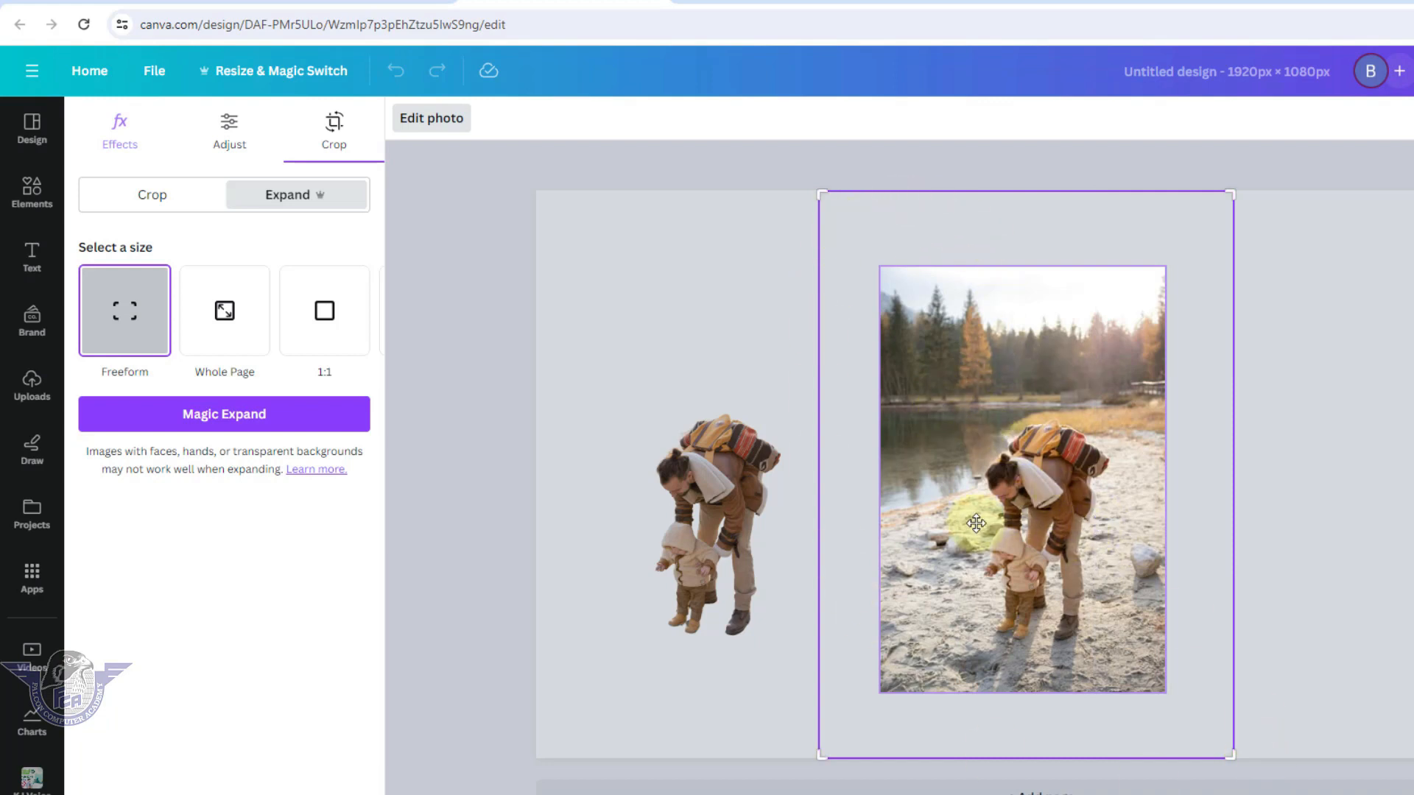
click(226, 416)
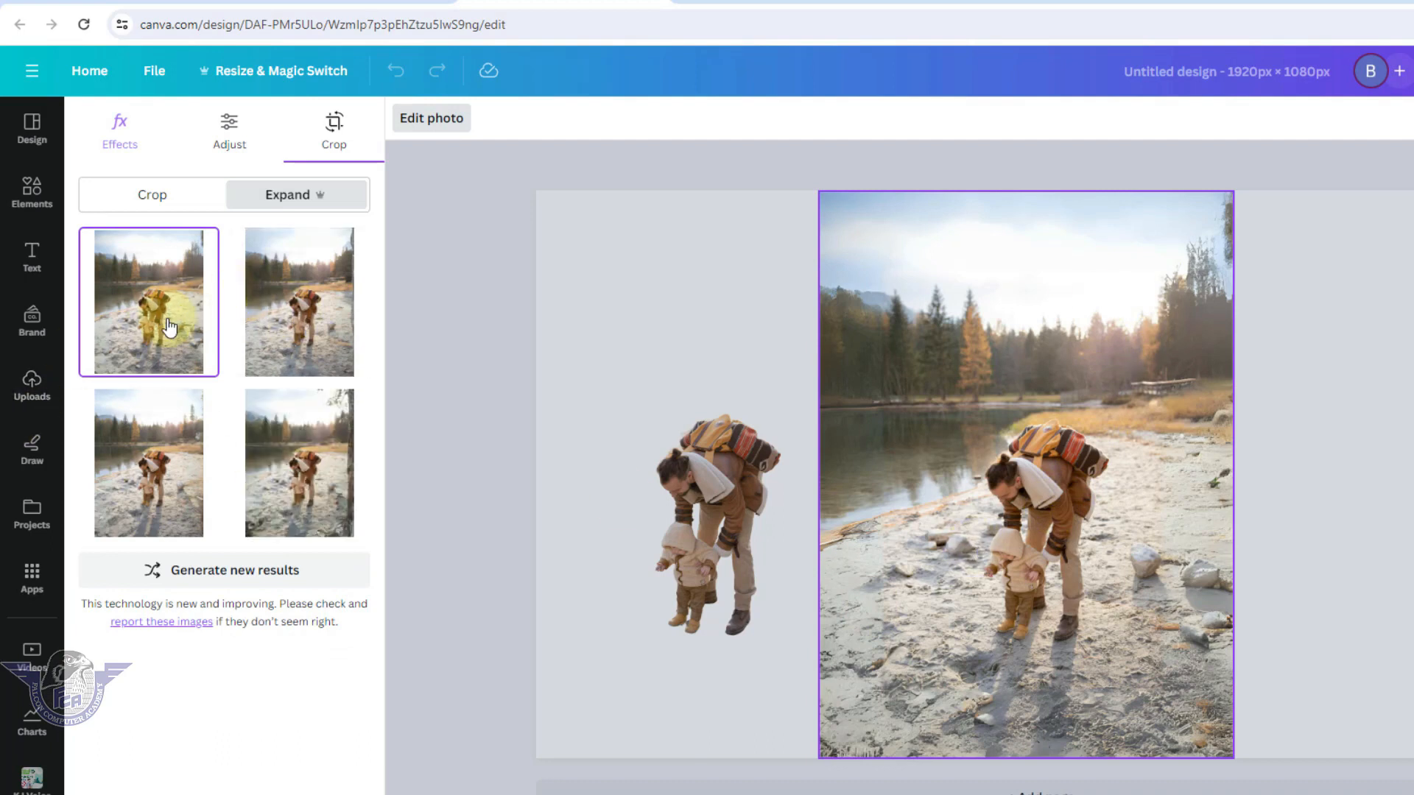
Compare the generated expansions and apply the fourth one, with the tree trunk along its right side.
click(298, 302)
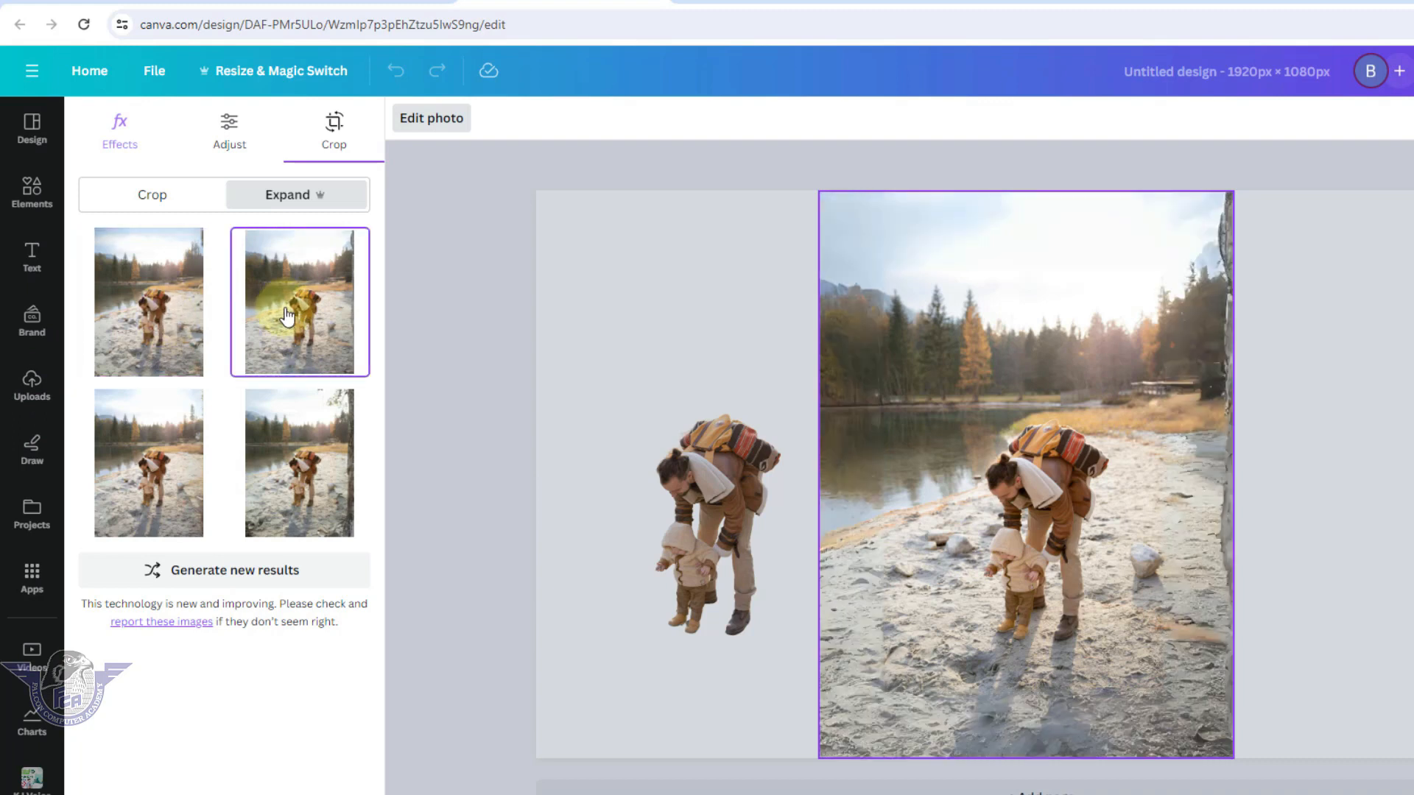
click(296, 454)
click(161, 476)
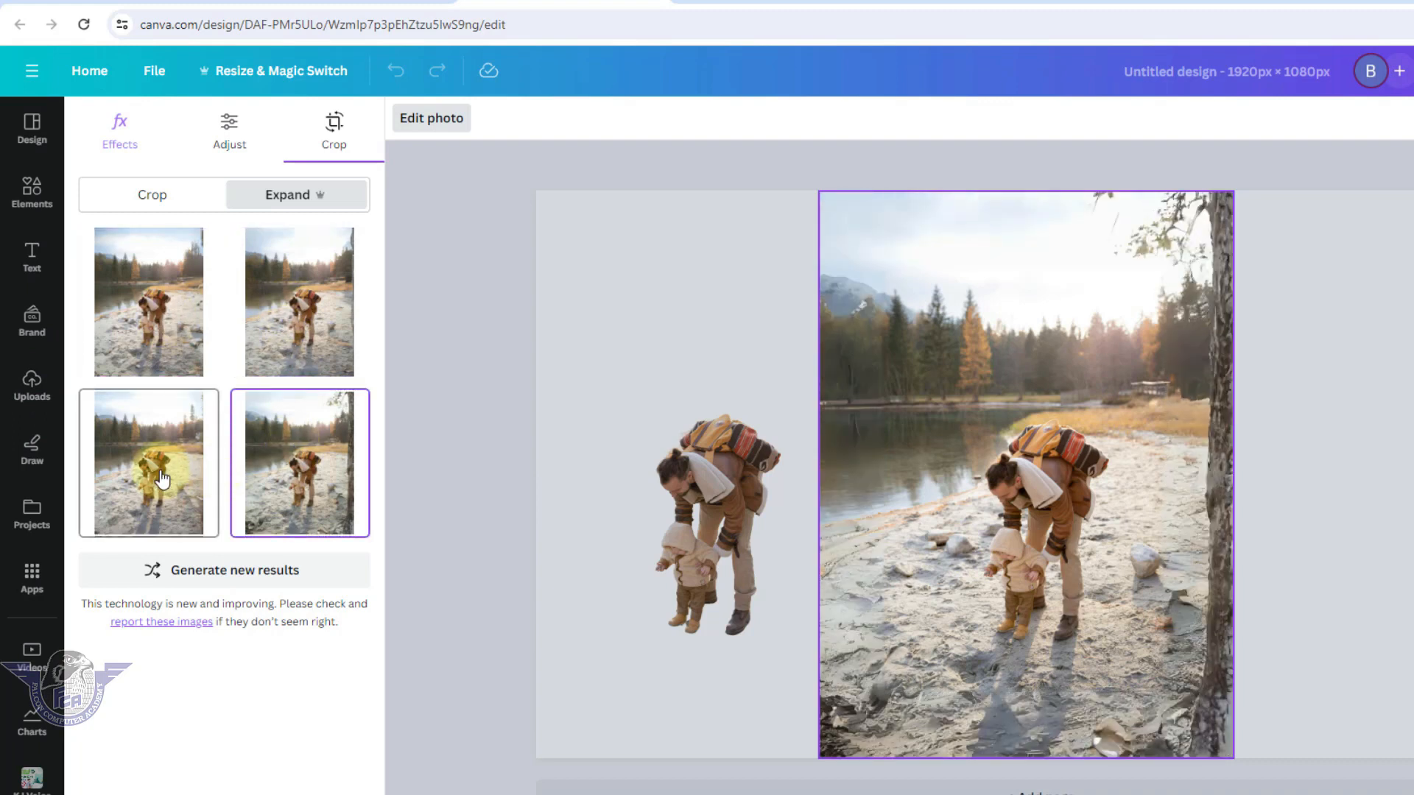
click(314, 479)
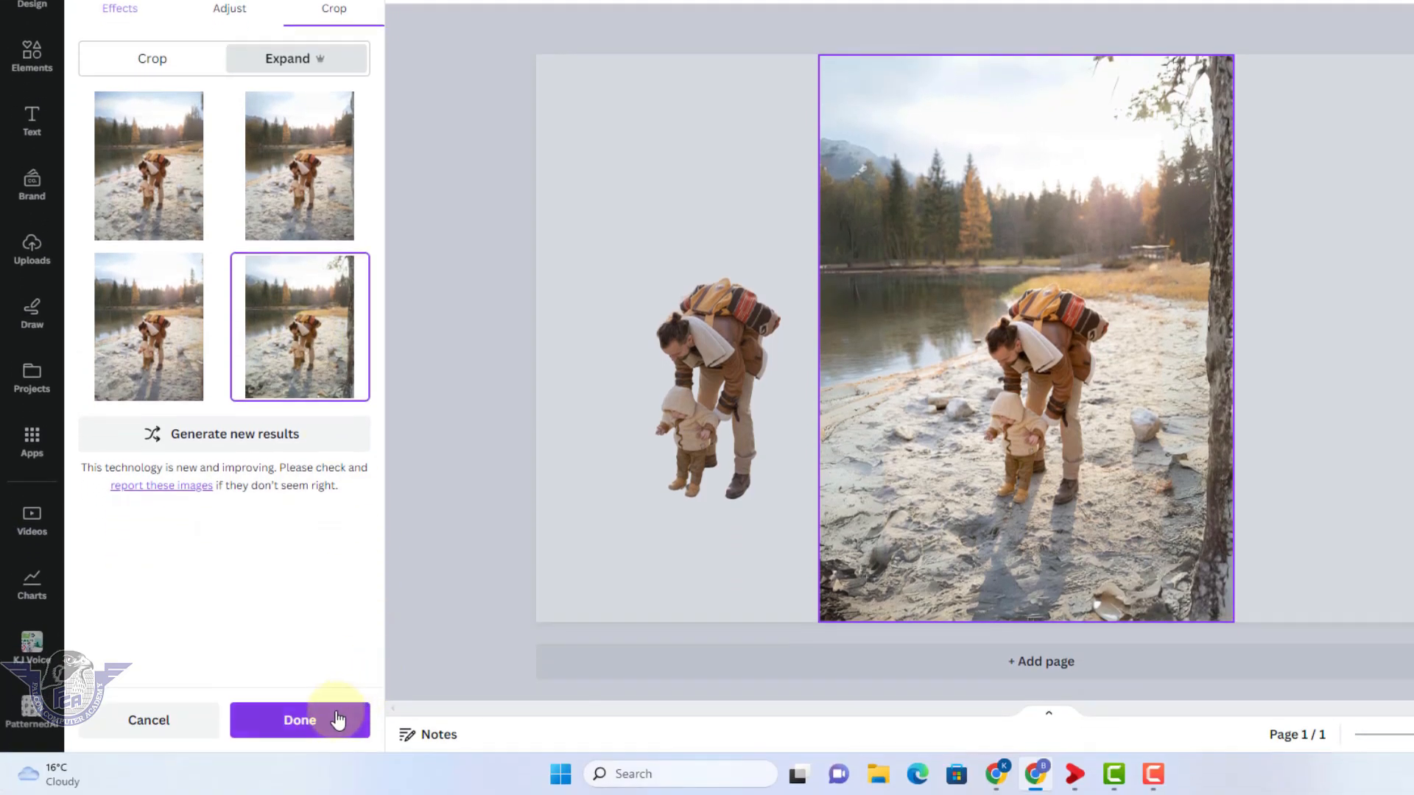
click(337, 719)
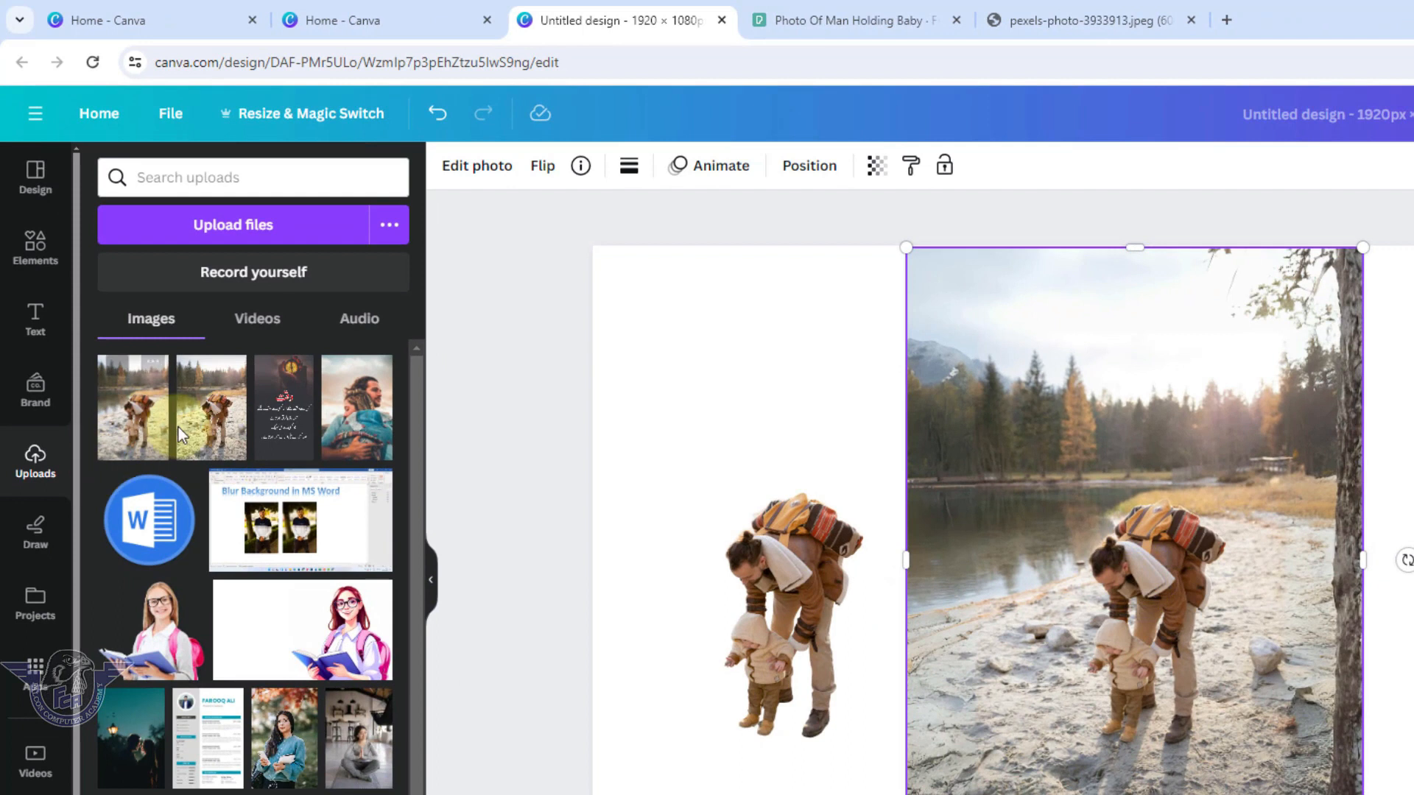
Add a third copy of the lakeside photo and place it at the right side of the page, beside the expanded photo.
click(131, 439)
drag(1189, 597, 1413, 597)
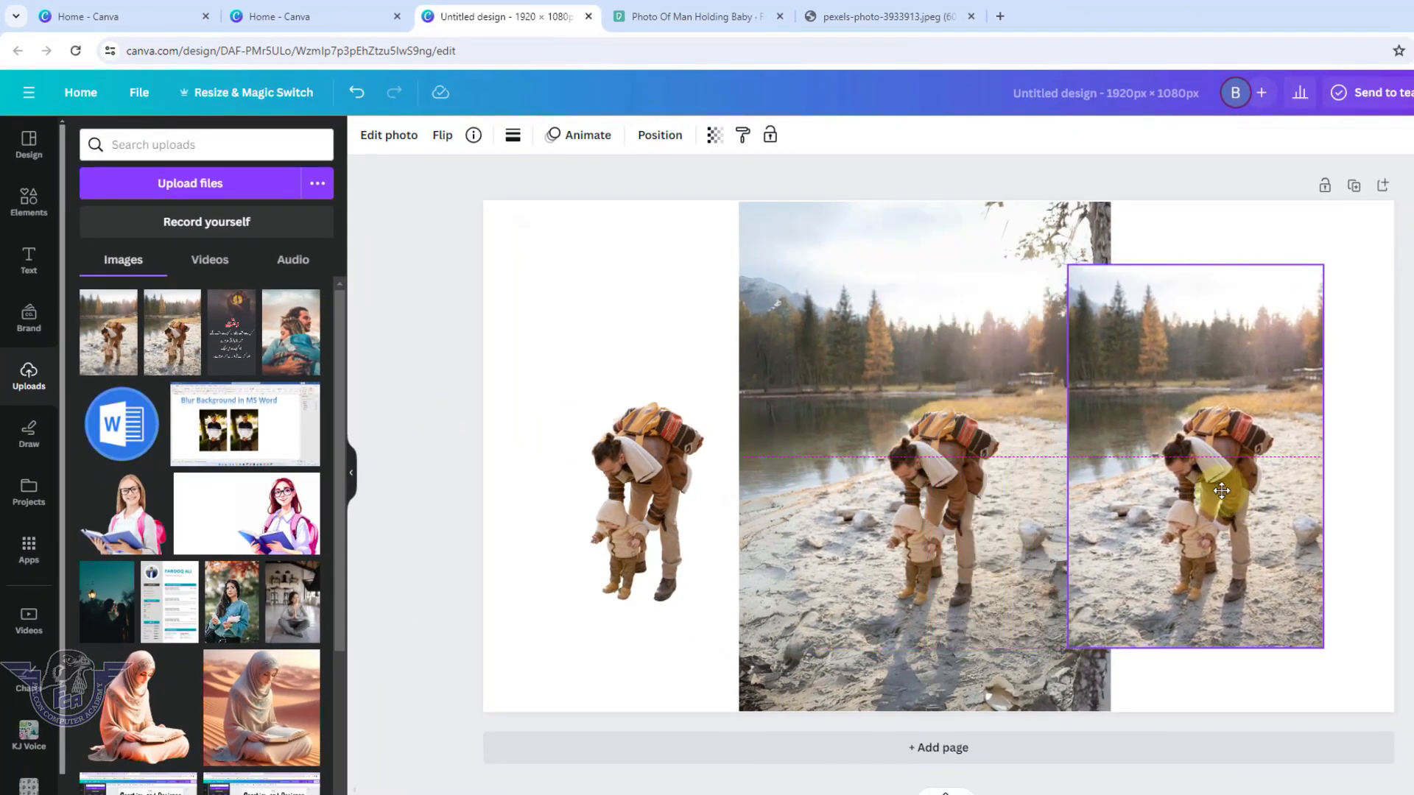
drag(1221, 491, 1259, 524)
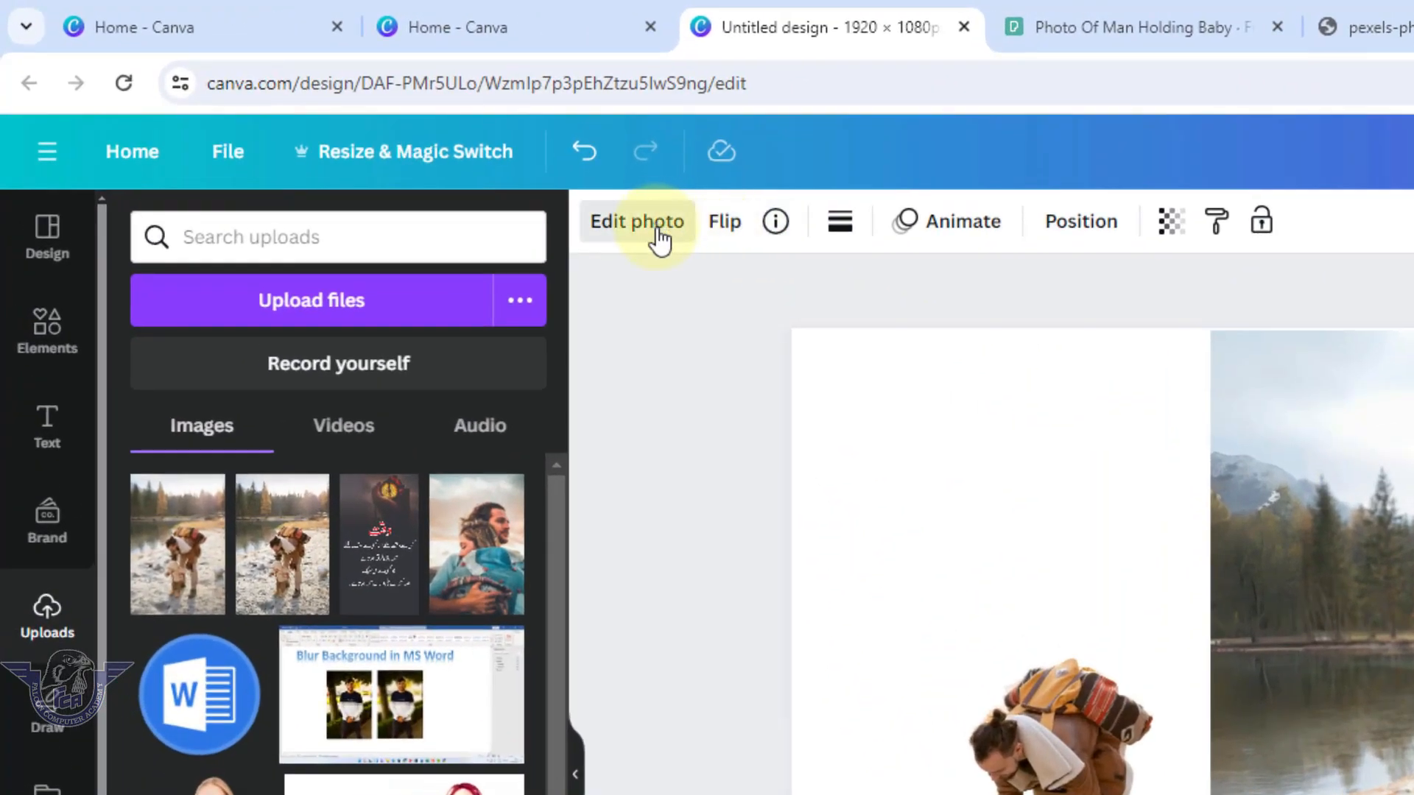
Apply Magic Grab to the third photo and shift the grabbed man and child slightly up and to the right within it.
click(659, 241)
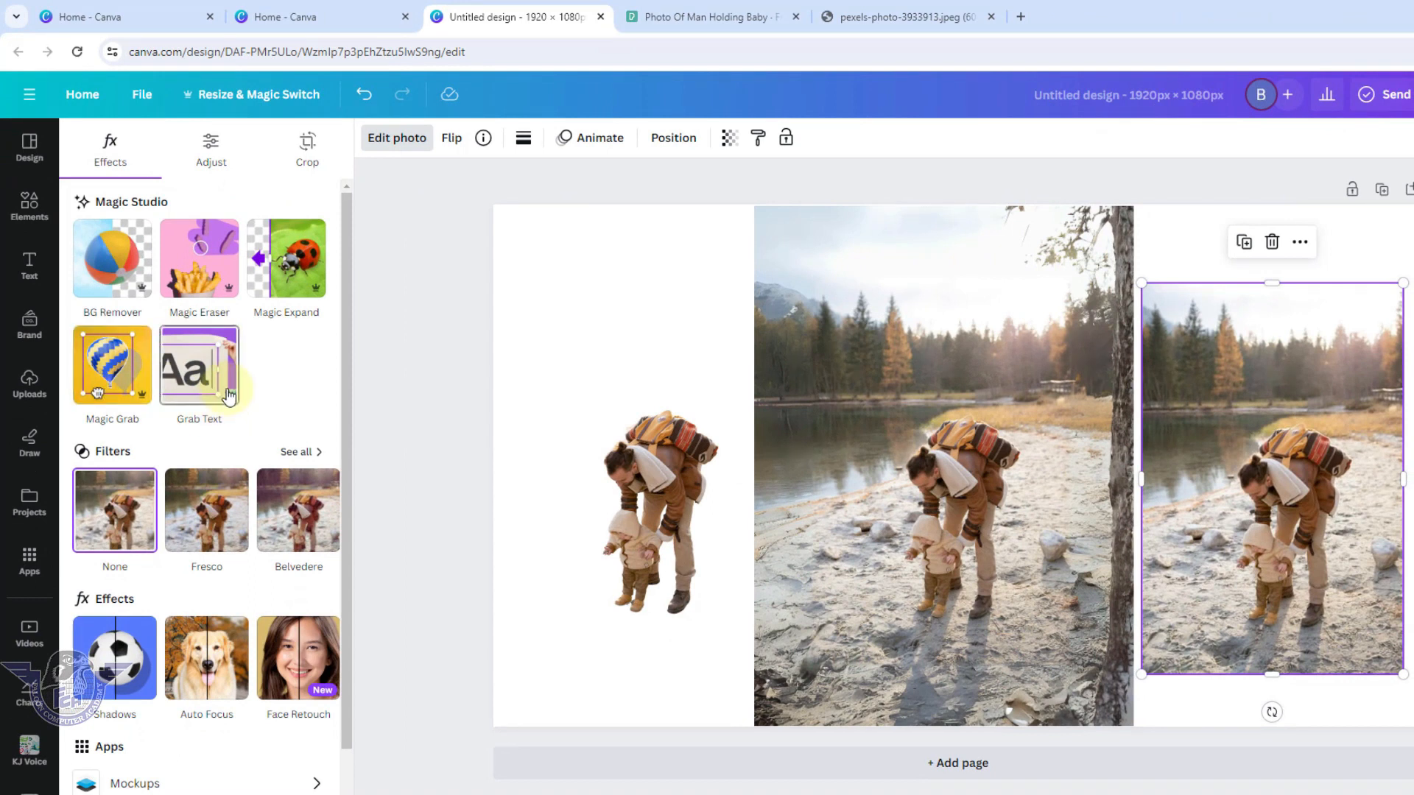
click(116, 383)
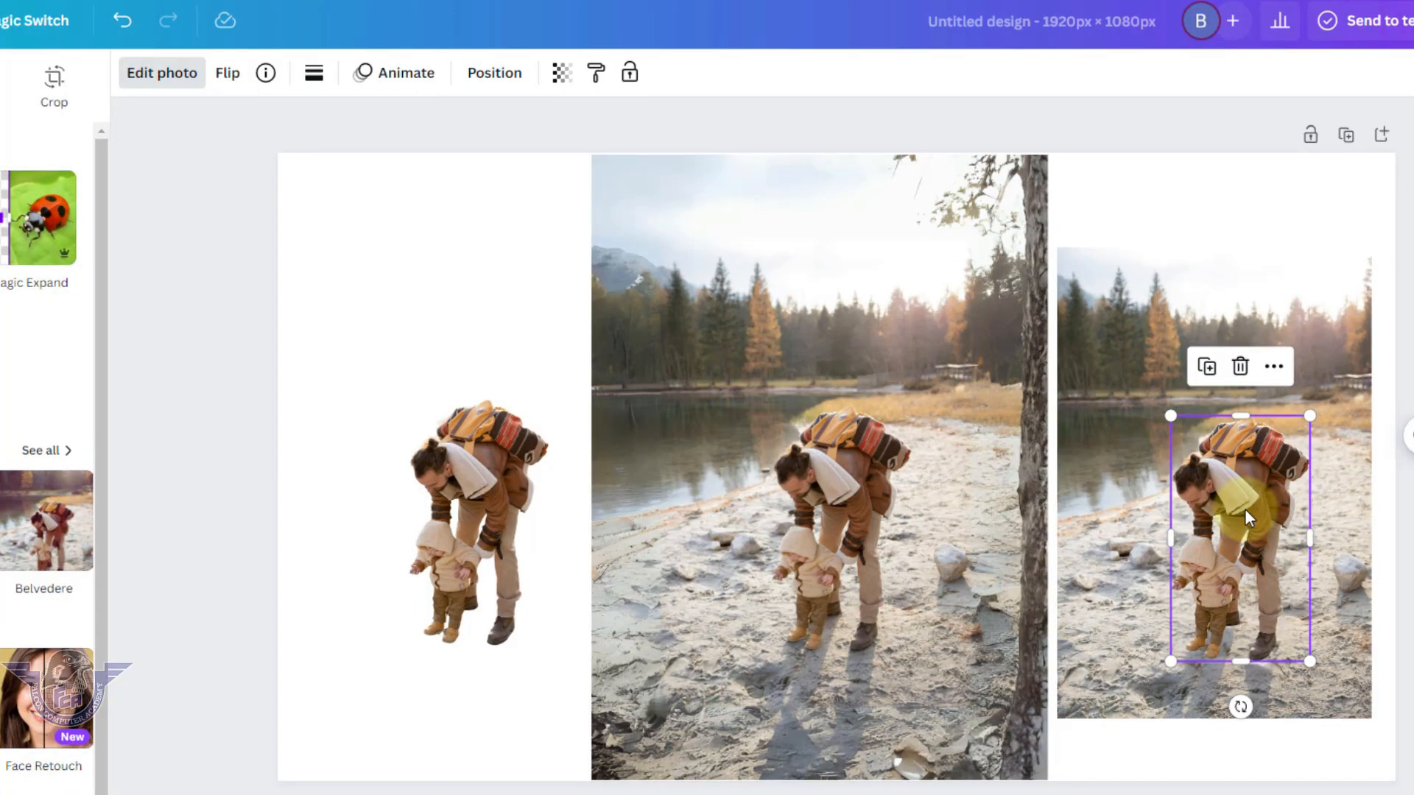
mouse_move(1254, 486)
mouse_down()
mouse_move(1002, 514)
mouse_move(1272, 485)
mouse_move(1253, 482)
mouse_move(1269, 483)
mouse_move(1257, 497)
mouse_up()
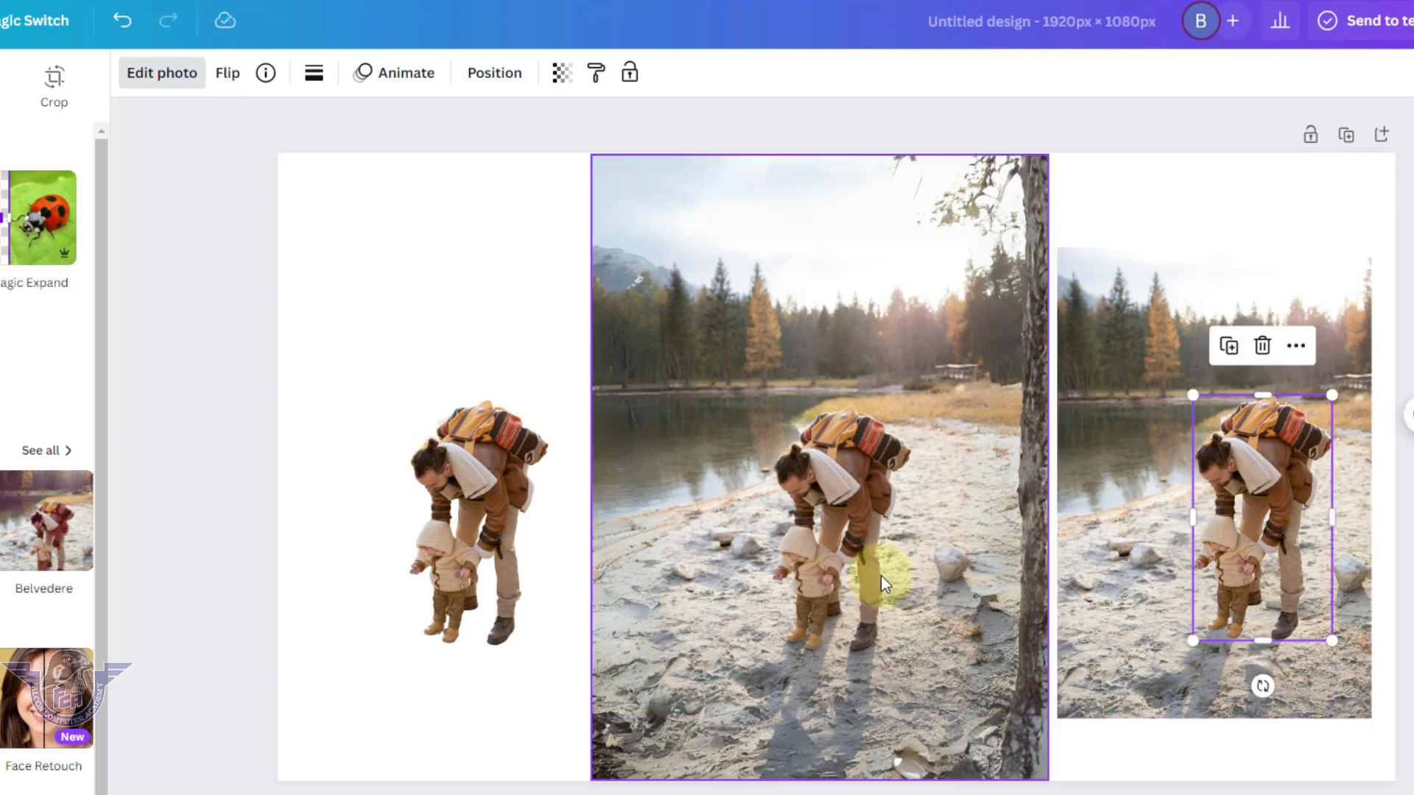
Try the Natural filters Belvedere, Flint, Myst and Aero on the expanded photo in the middle of the page.
click(833, 545)
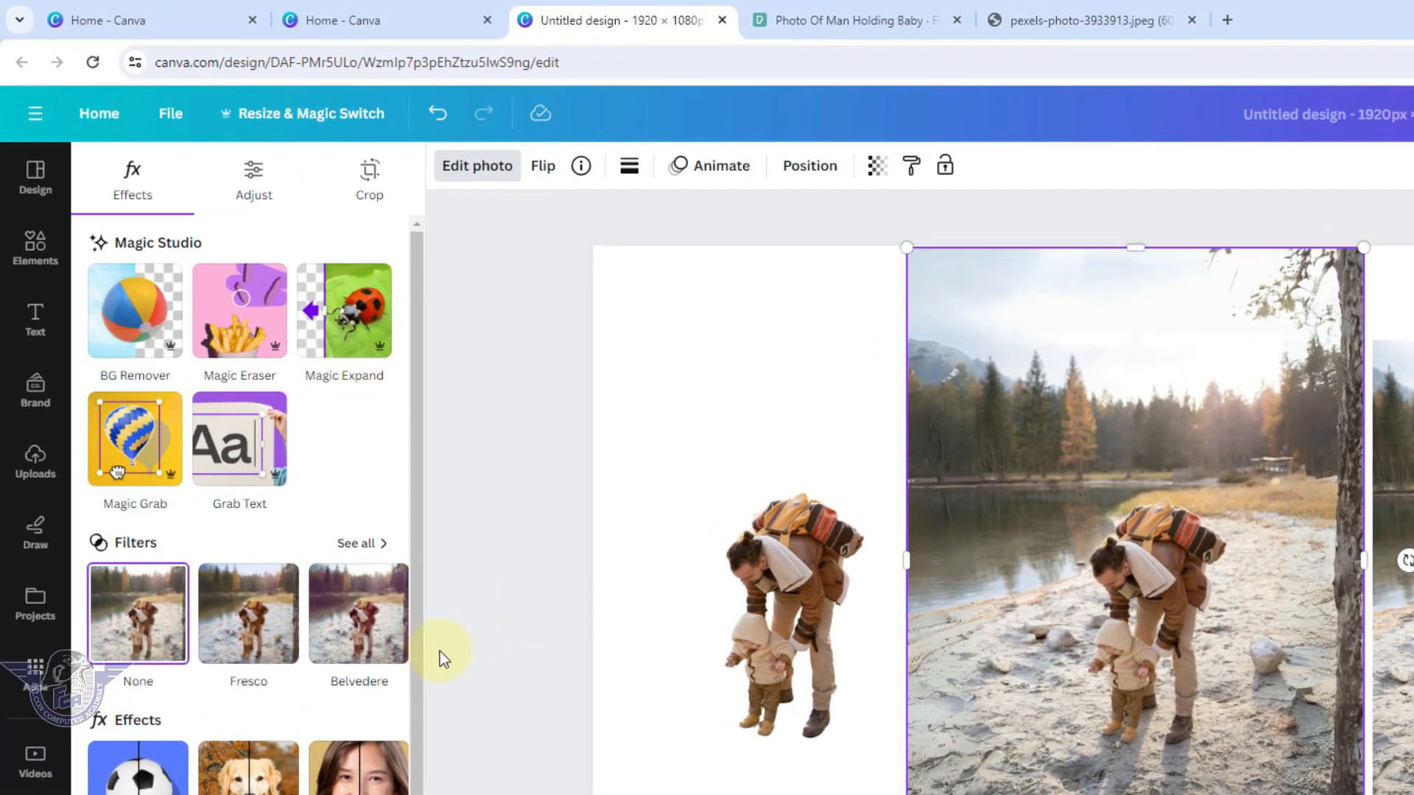
click(368, 545)
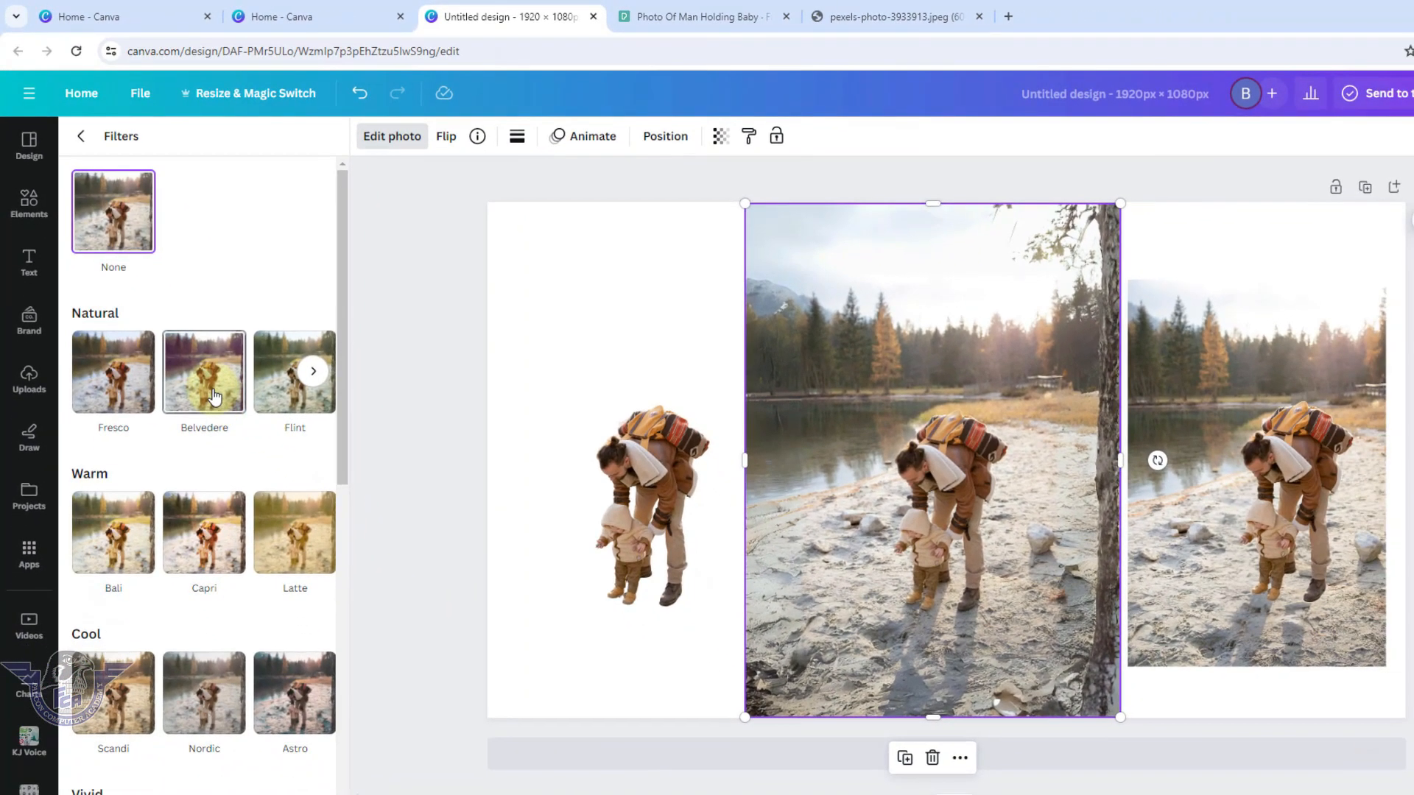
click(260, 478)
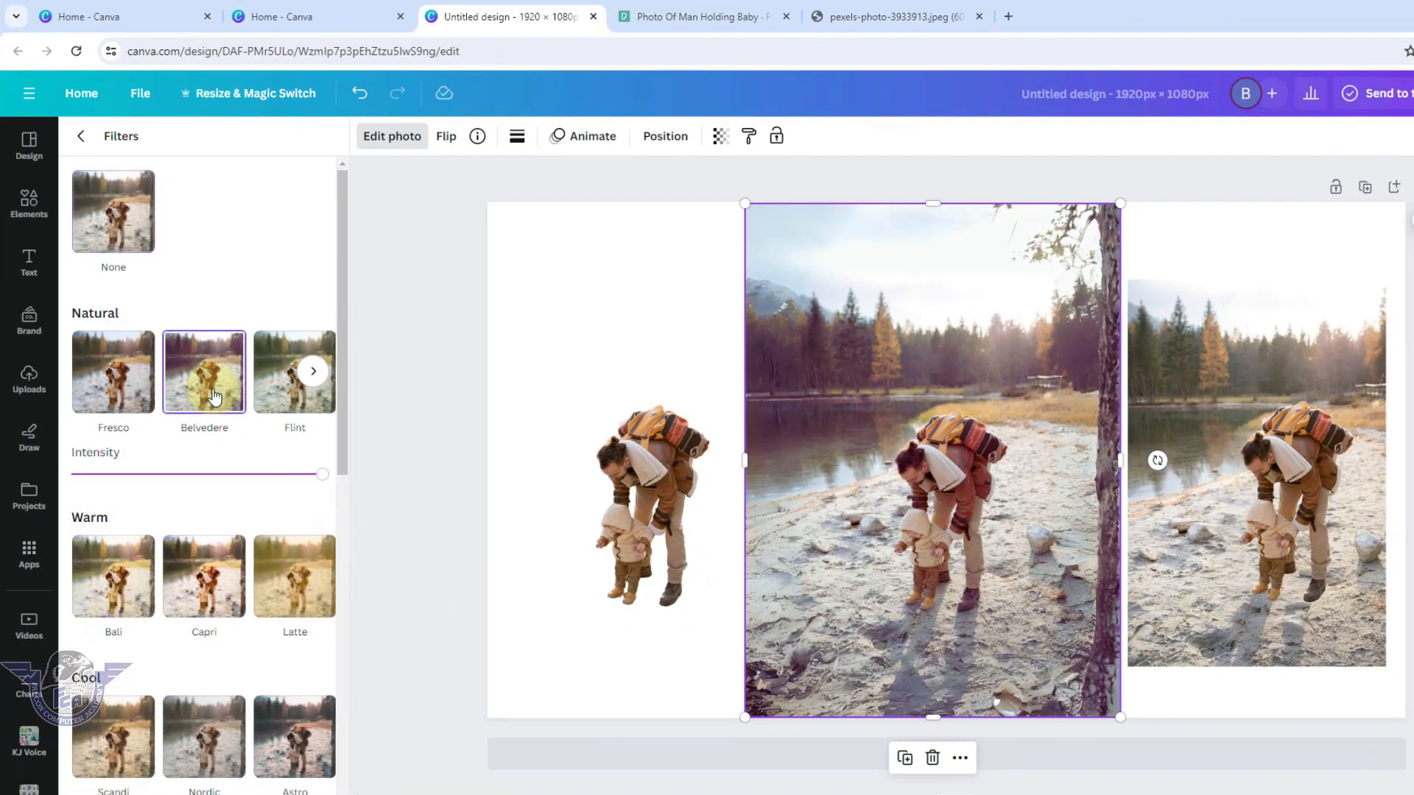
click(279, 390)
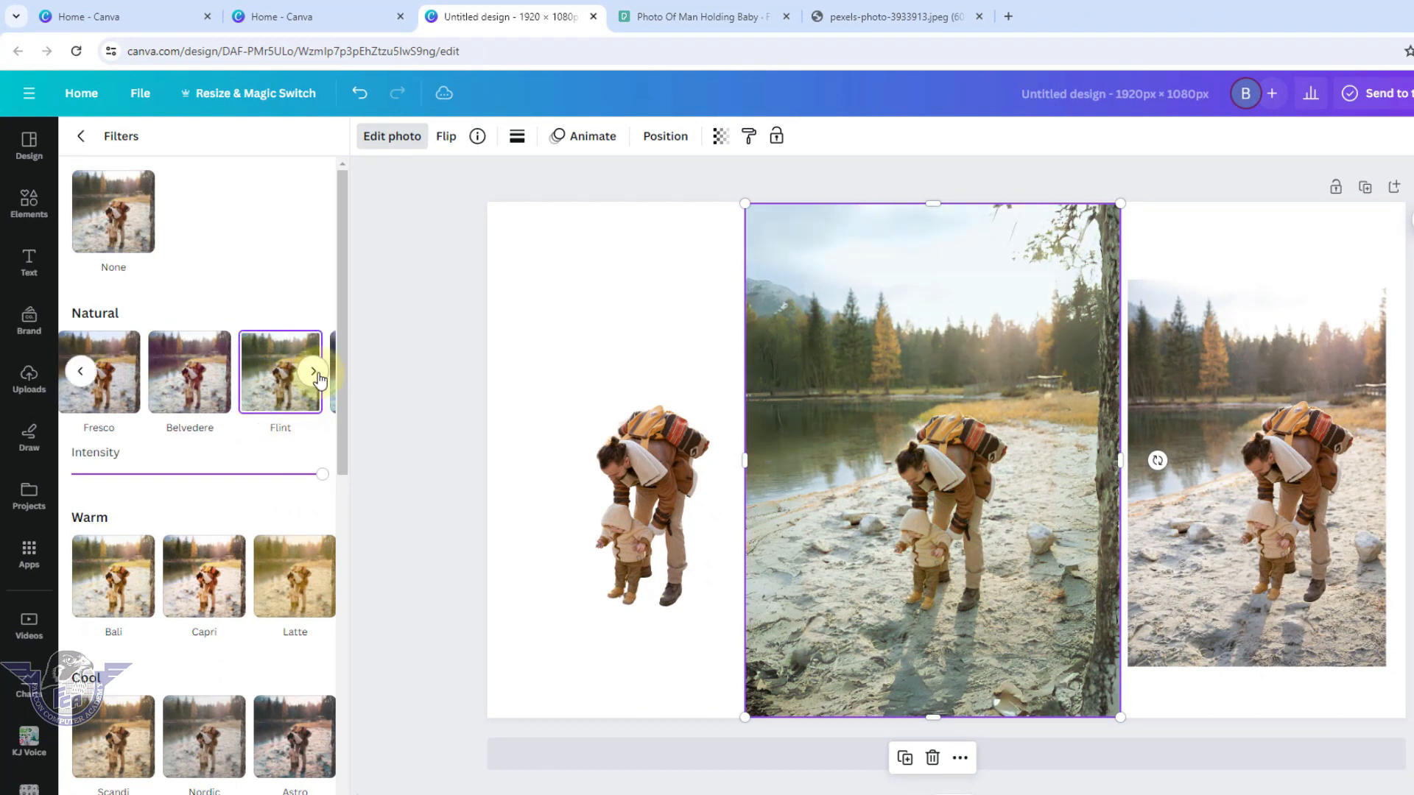
click(315, 379)
click(209, 386)
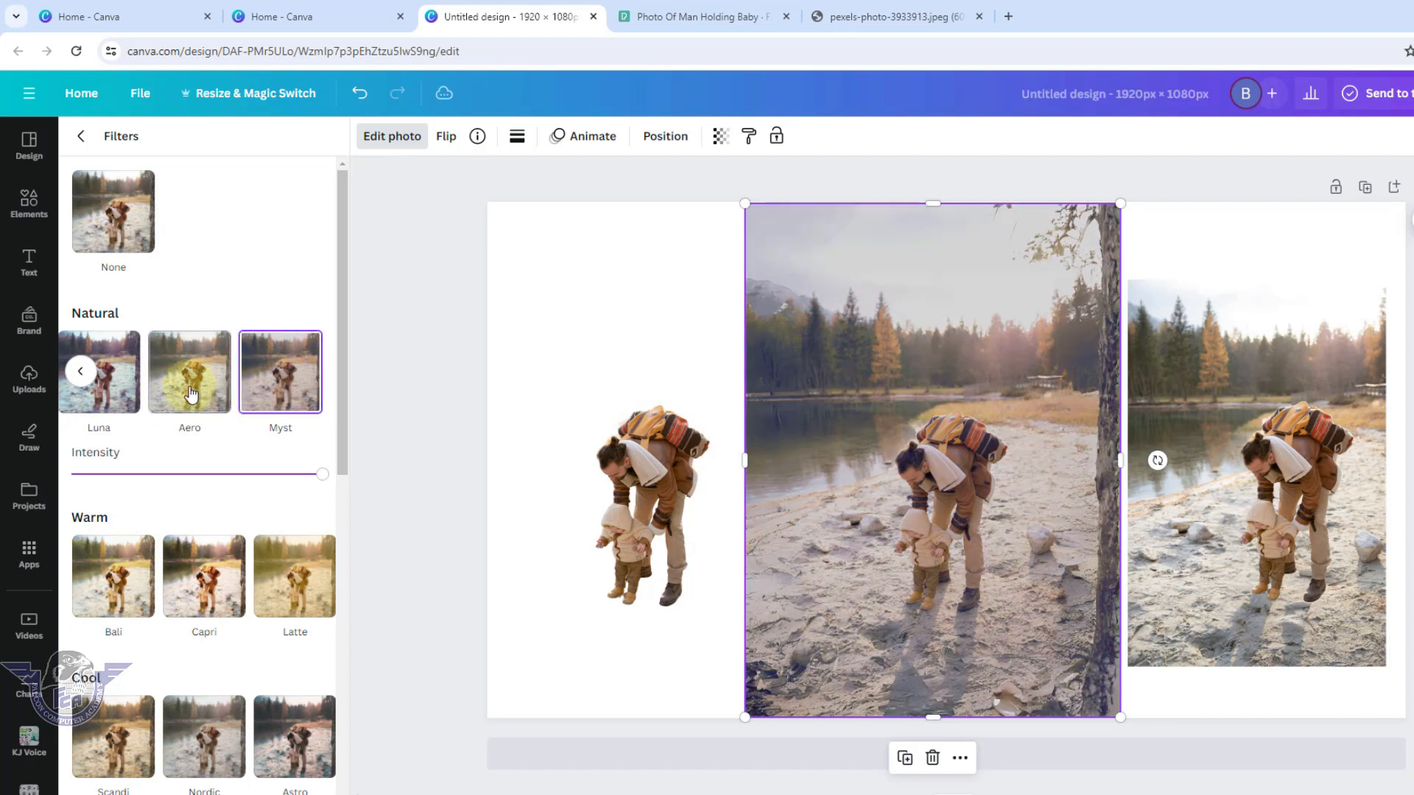
mouse_move(319, 480)
mouse_down()
mouse_move(104, 472)
mouse_move(320, 480)
mouse_up()
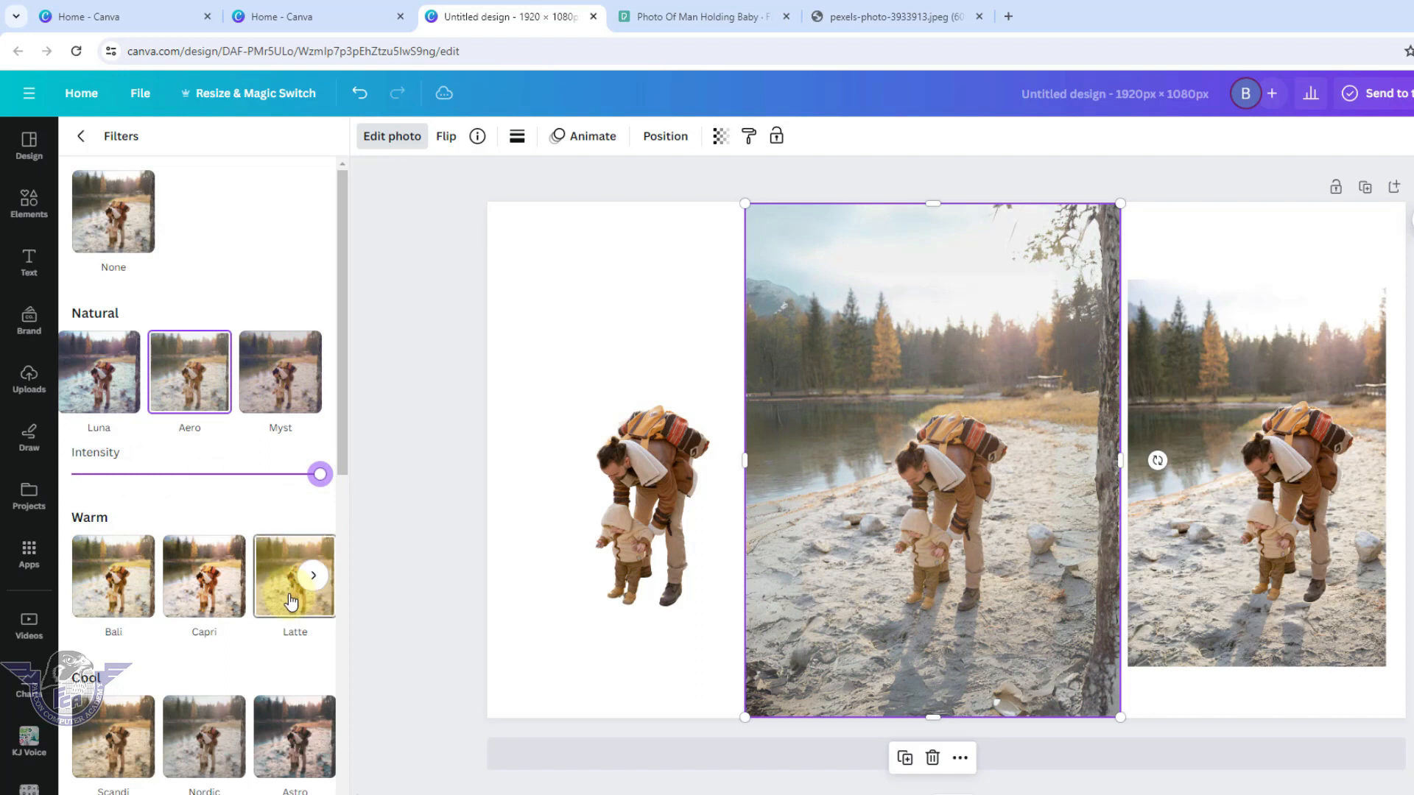
Look through the Warm and further filter groups and try the Vintage filter Fade on the expanded photo.
click(312, 575)
scroll(279, 635, down, 9)
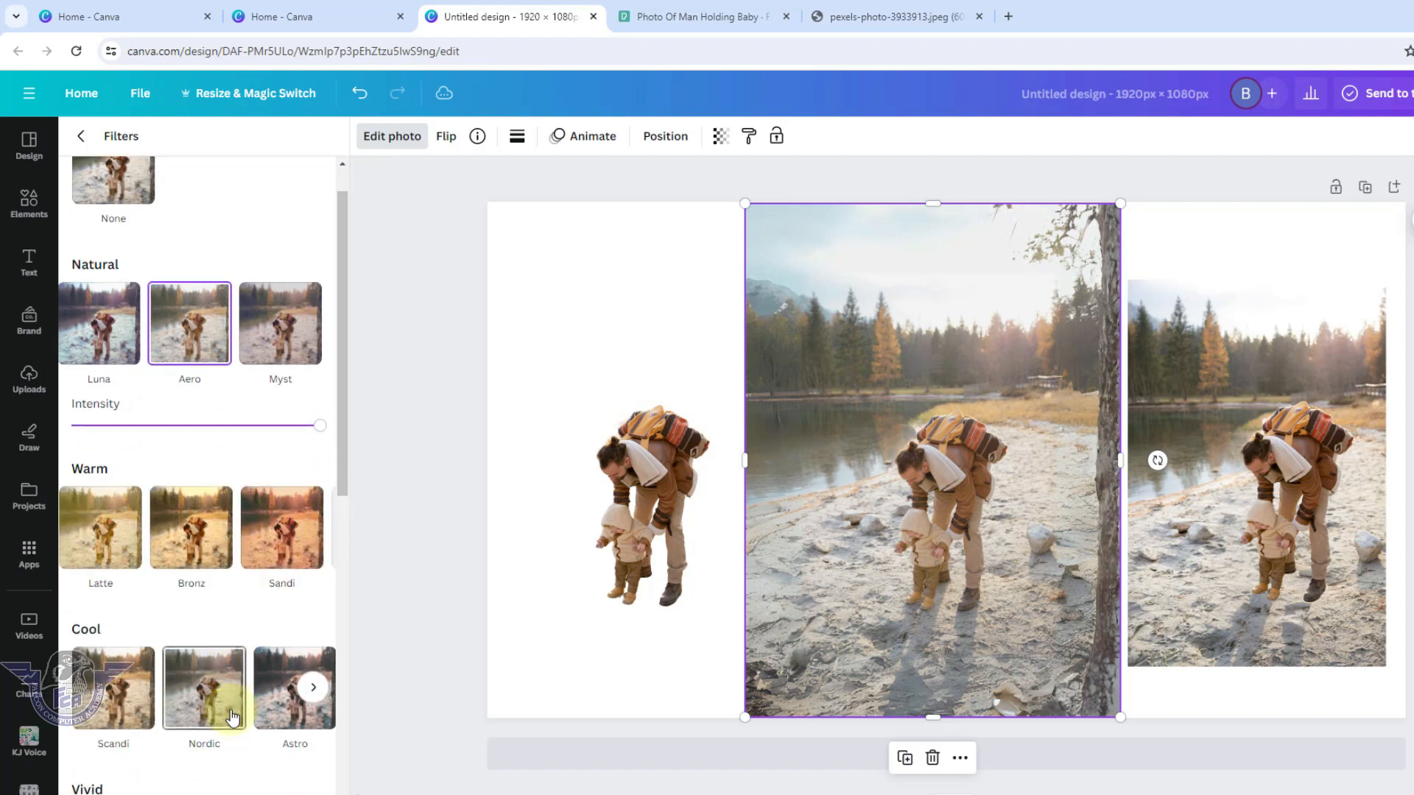
scroll(246, 708, down, 2)
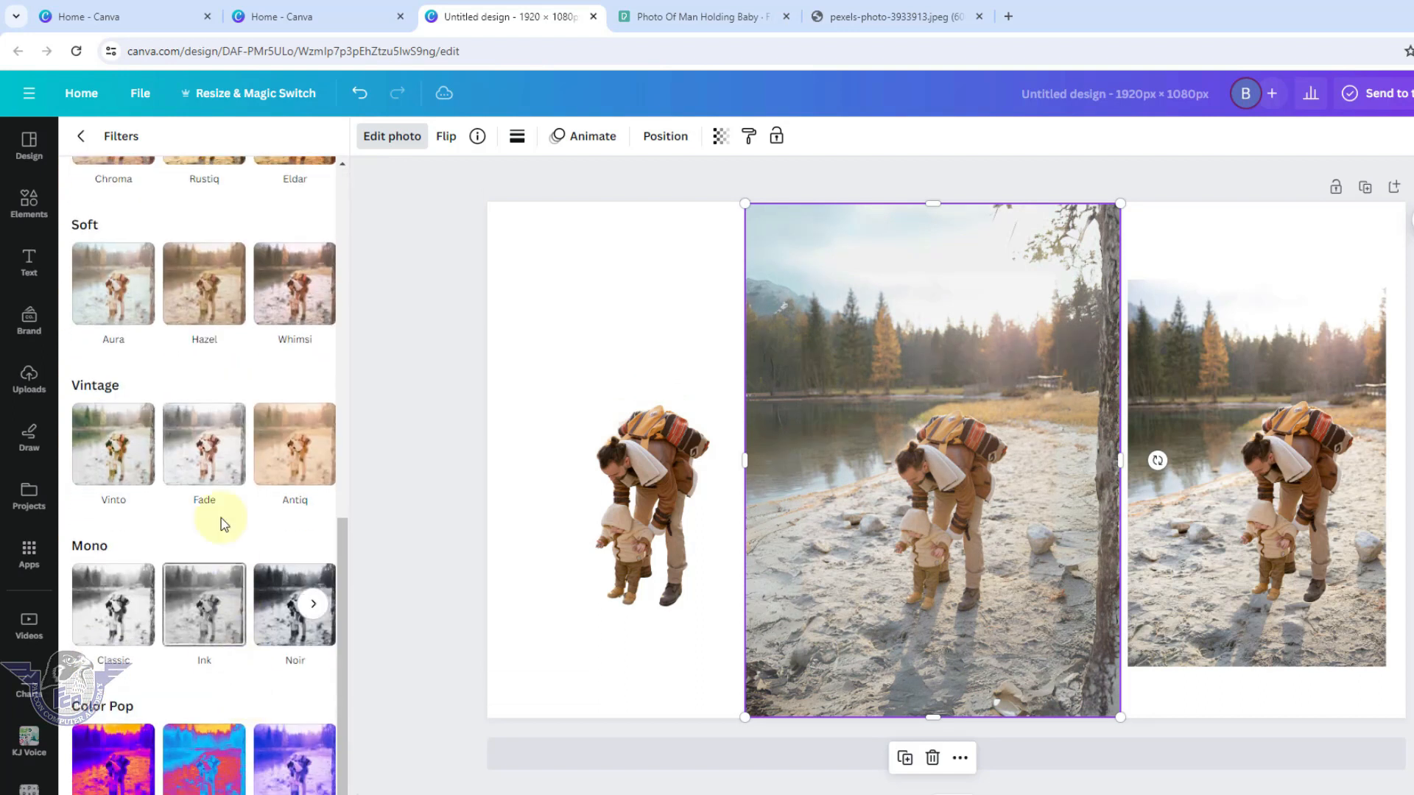
click(212, 456)
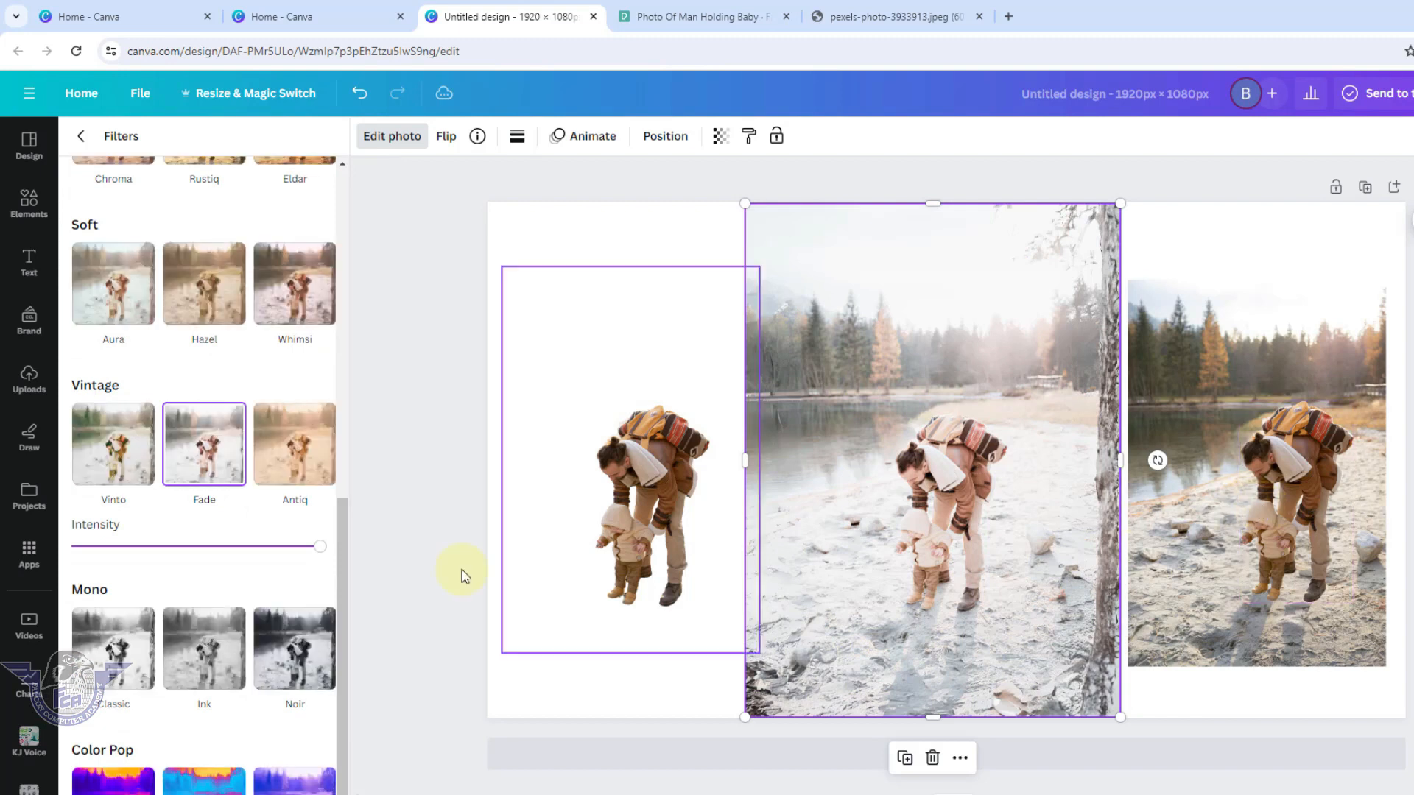
Apply the Soft filter Oceanic to the expanded photo at full intensity.
scroll(297, 555, up, 7)
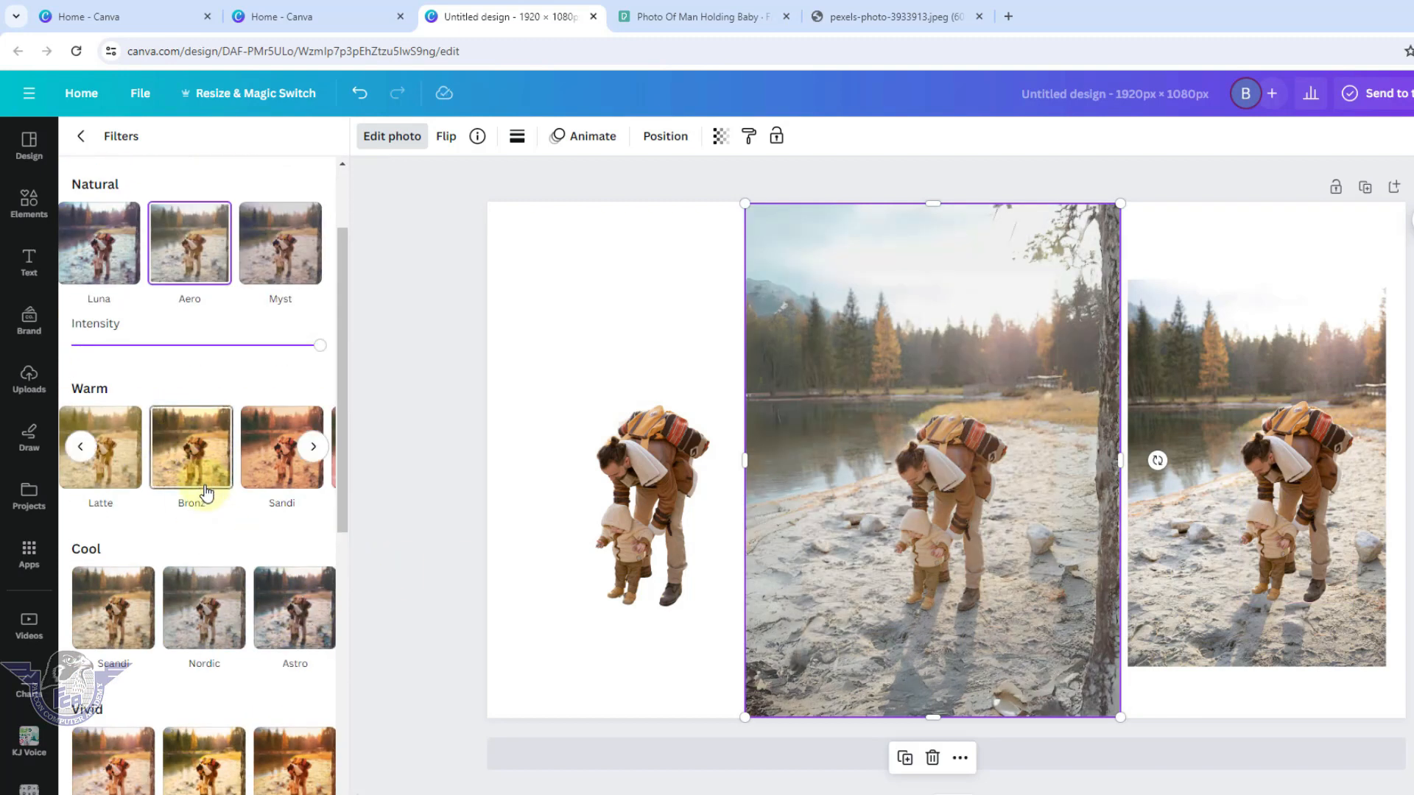
scroll(210, 479, down, 9)
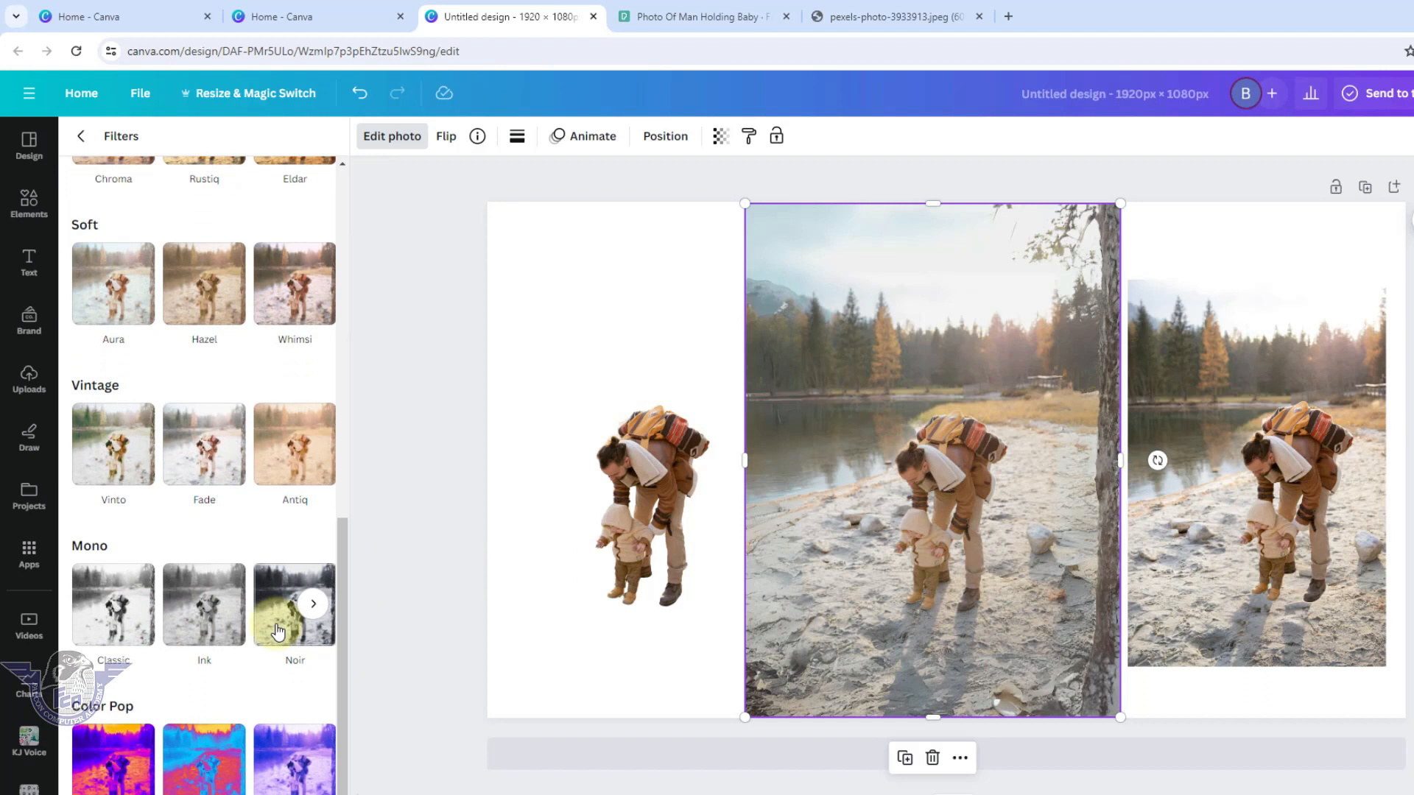
scroll(280, 508, up, 3)
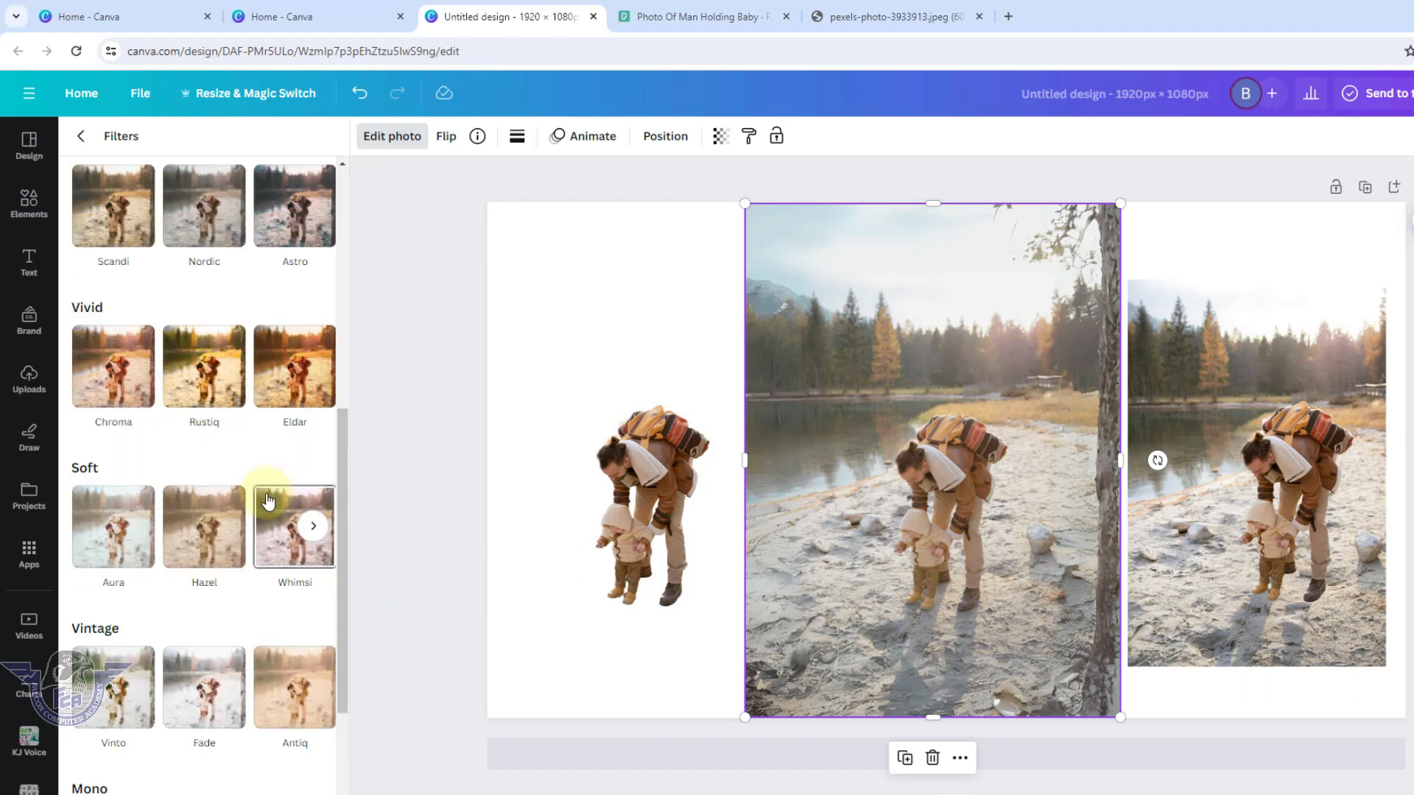
click(314, 525)
click(283, 537)
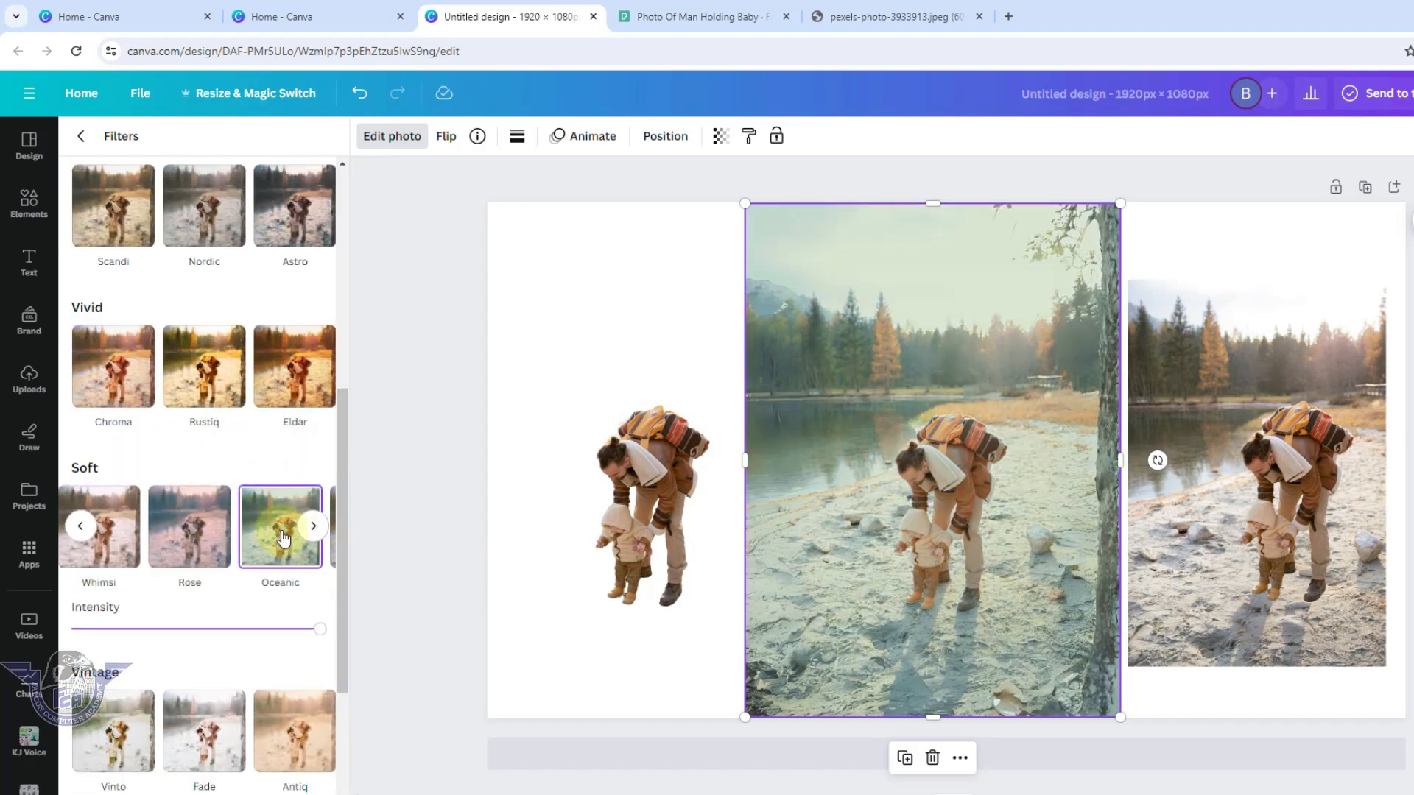
mouse_move(319, 632)
mouse_down()
mouse_move(251, 643)
mouse_move(107, 630)
mouse_move(344, 662)
mouse_move(268, 663)
mouse_move(328, 656)
mouse_up()
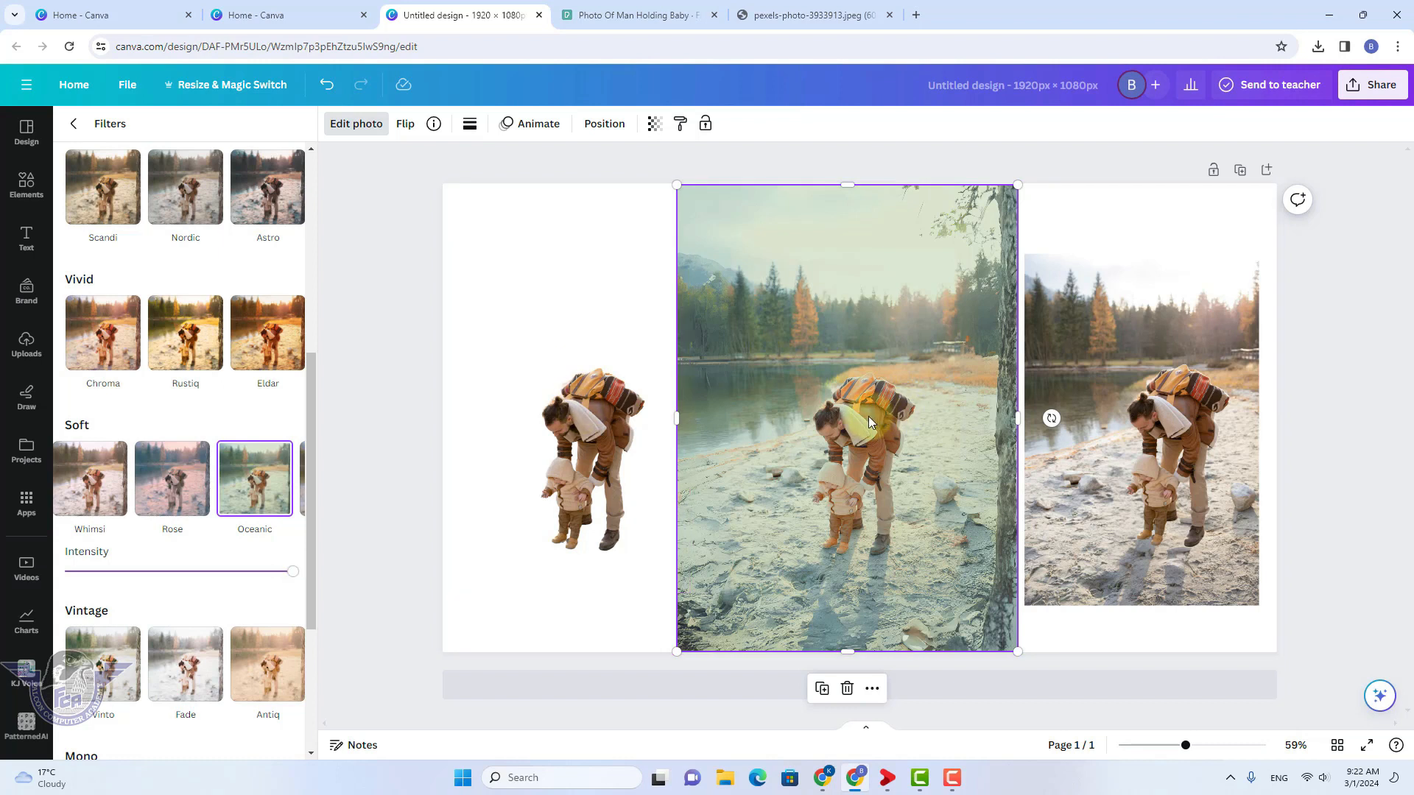
Delete the expanded photo, the third photo's background and its grabbed figures, keeping only the first cut-out of the man and child.
key(Delete)
click(1076, 479)
key(Delete)
click(1151, 468)
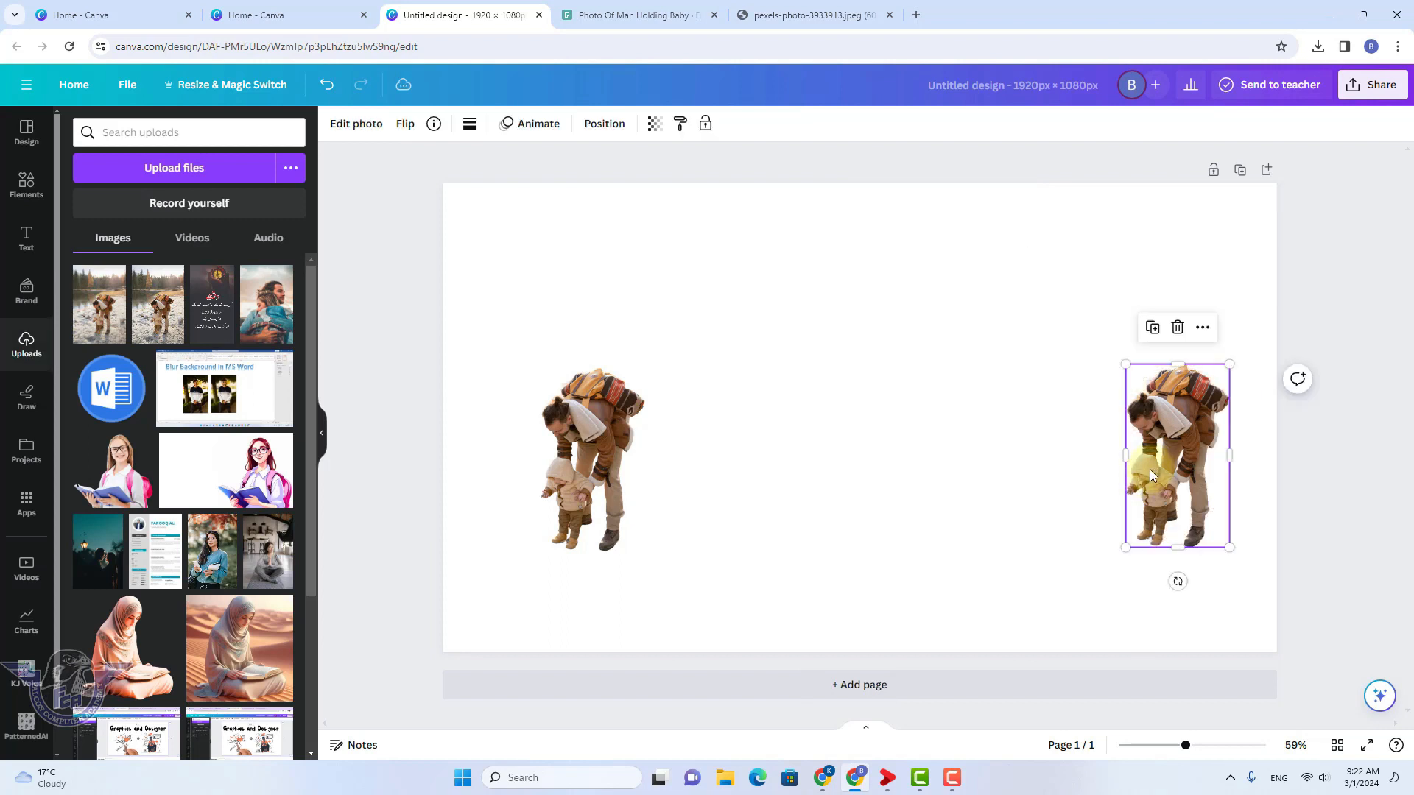
key(Delete)
Enlarge the remaining cut-out of the man and child and centre it so the figures fill most of the page height.
click(578, 425)
drag(598, 427, 927, 400)
drag(782, 564, 596, 703)
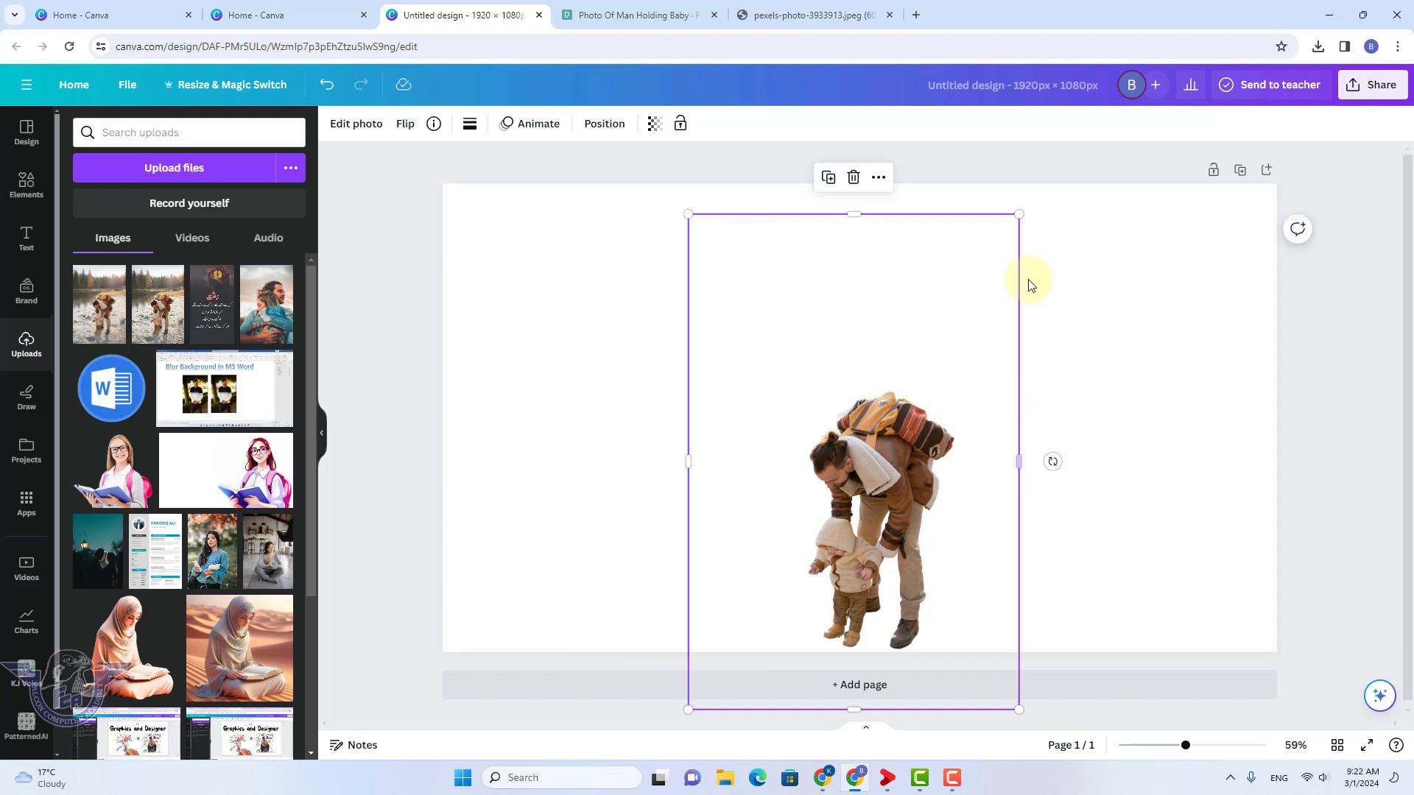
drag(1016, 214, 1172, 147)
drag(979, 363, 899, 345)
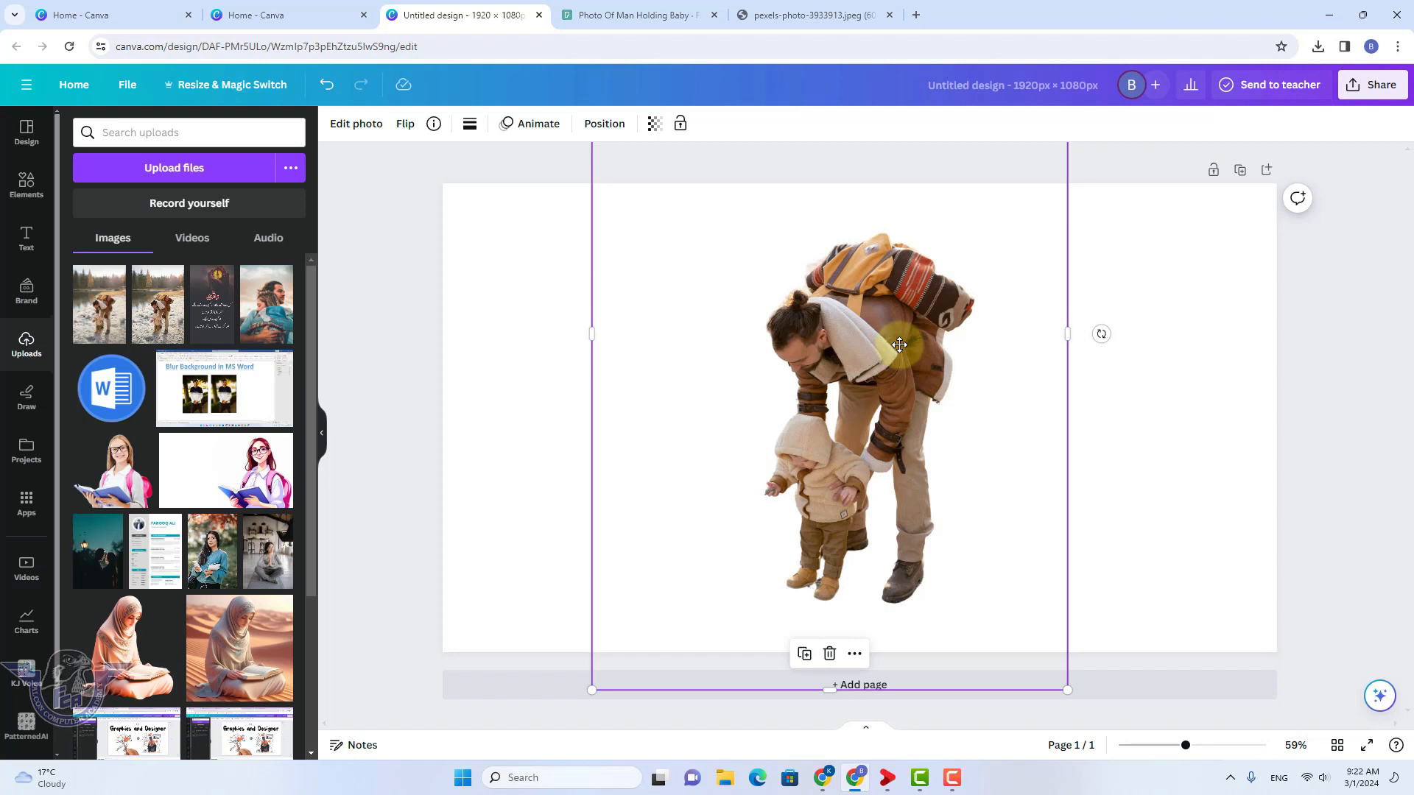
drag(895, 361, 872, 373)
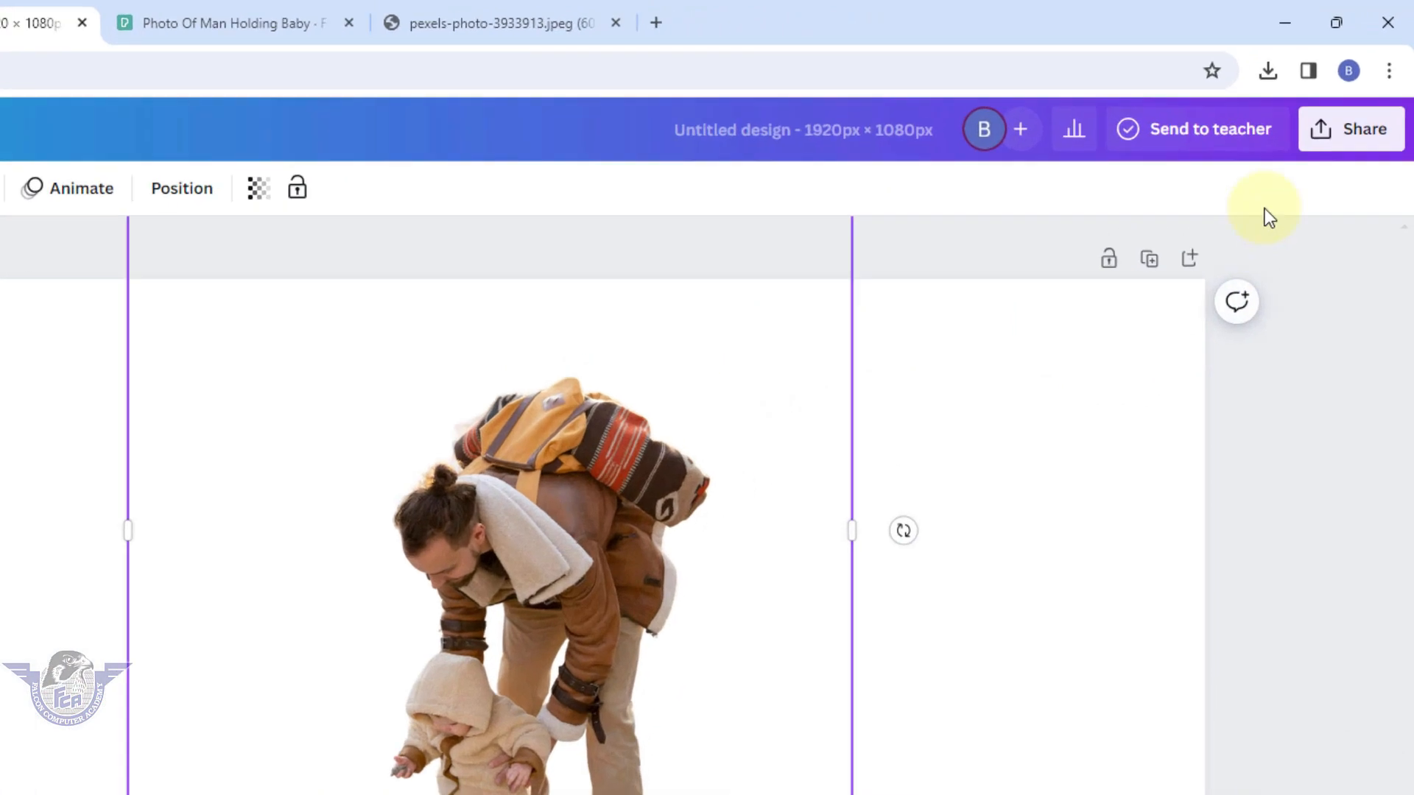
Download the design as a PNG with a transparent background at size 1.375 (2,640 × 1,485 px).
click(1336, 147)
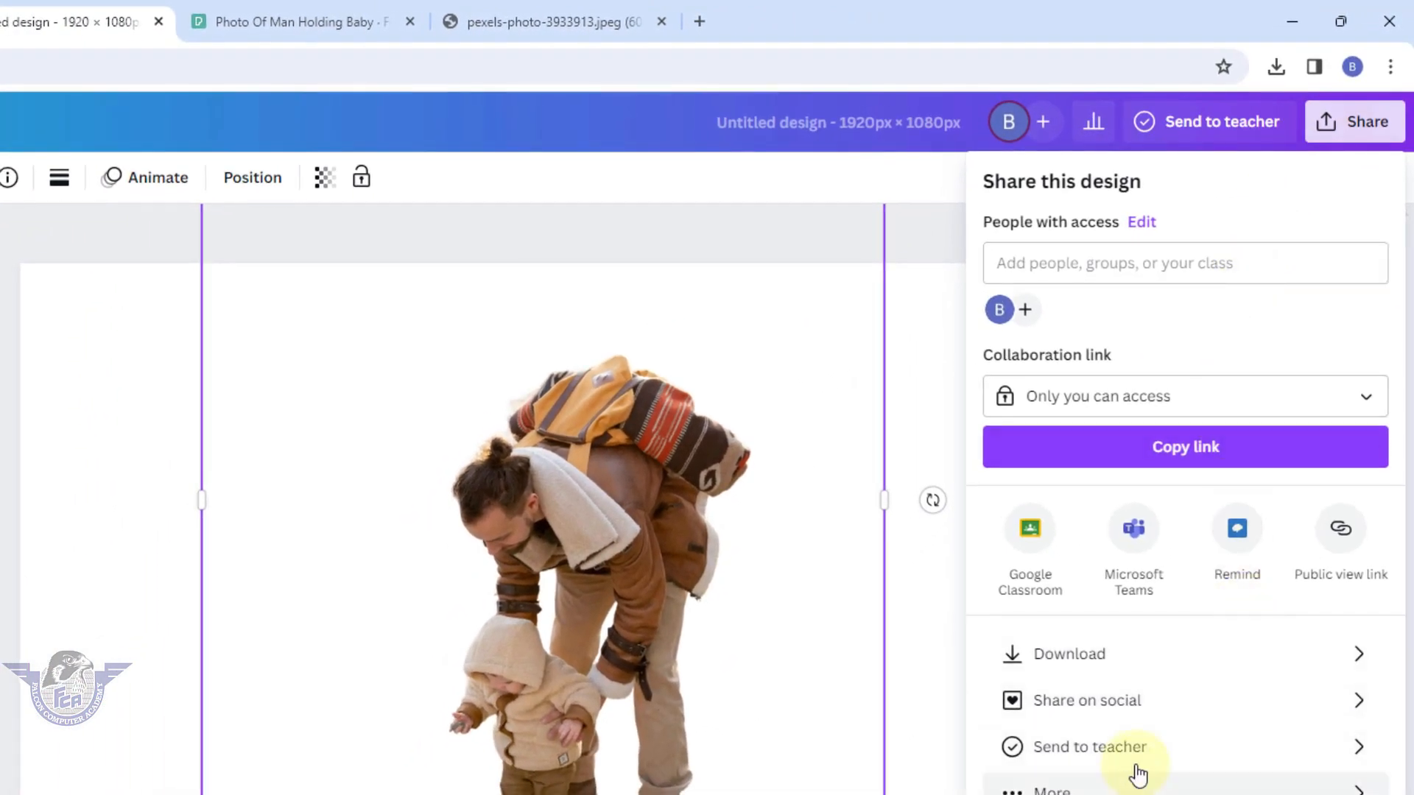
click(1071, 649)
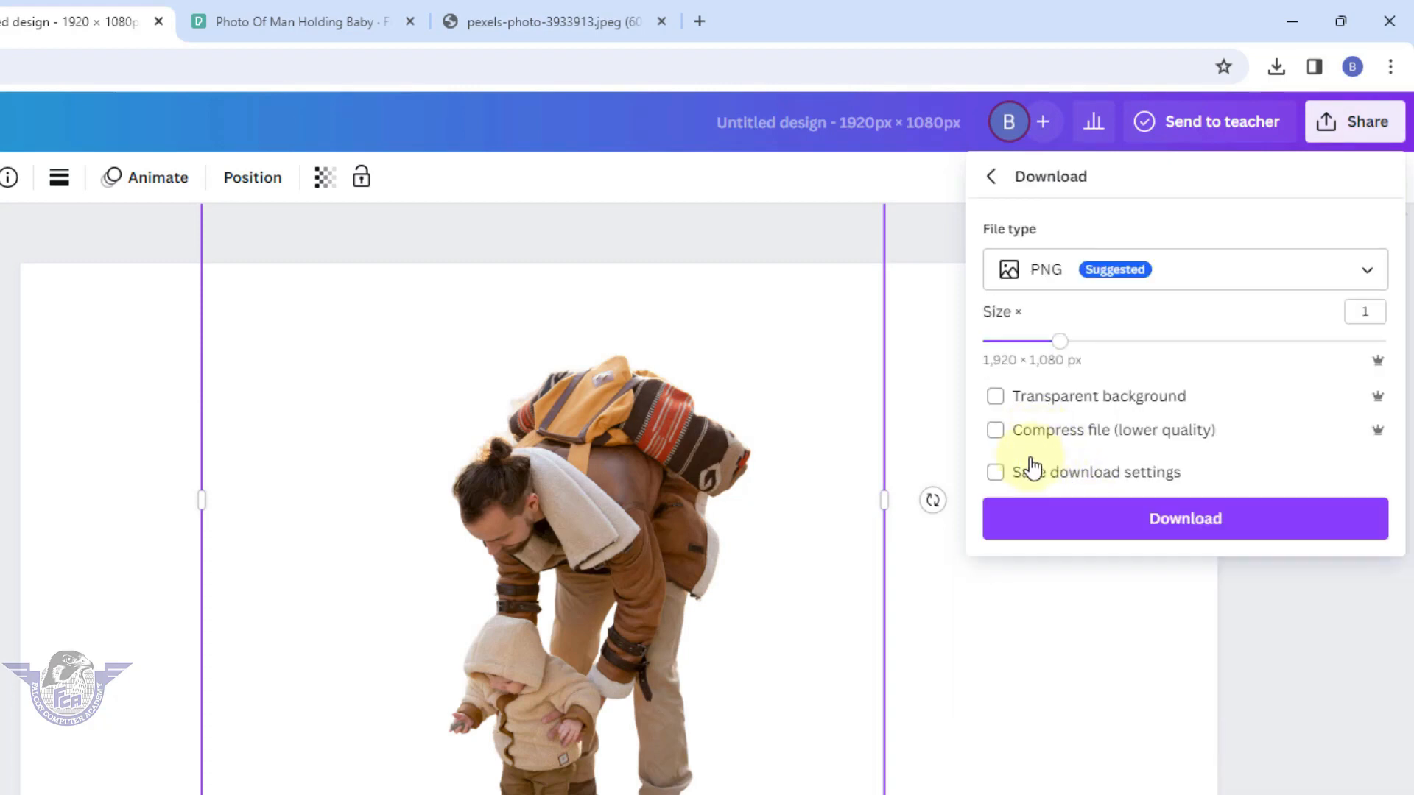
click(1096, 406)
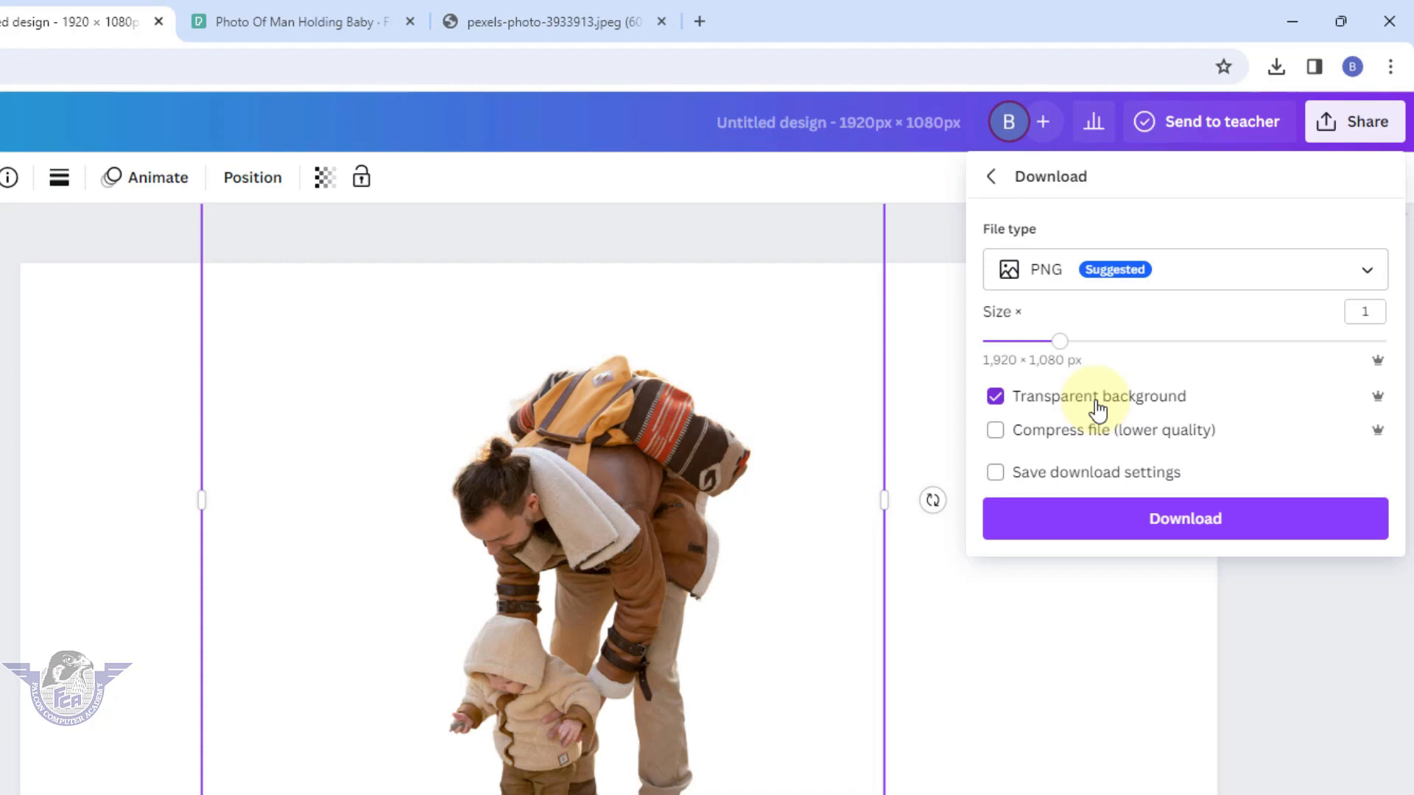
drag(1058, 343, 1117, 343)
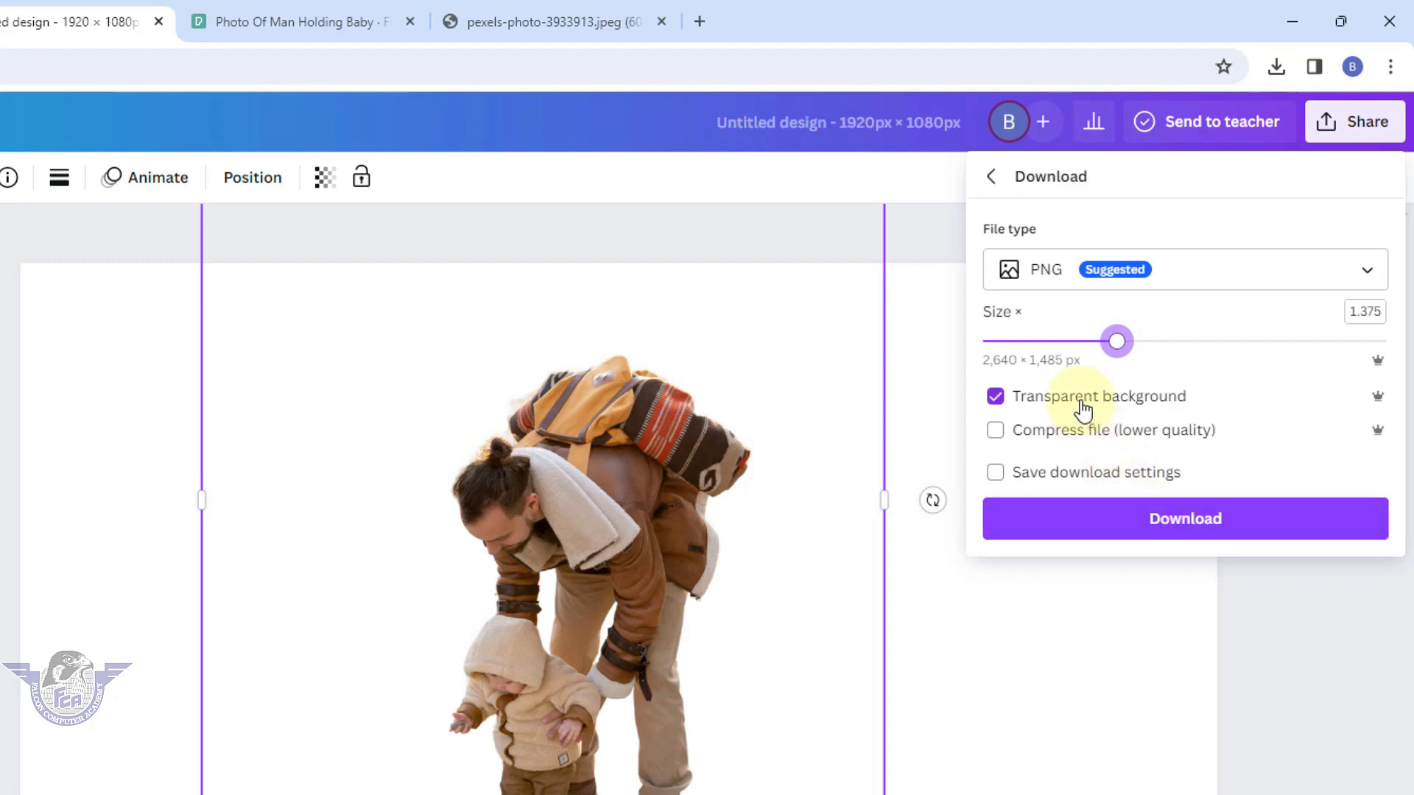
click(1160, 531)
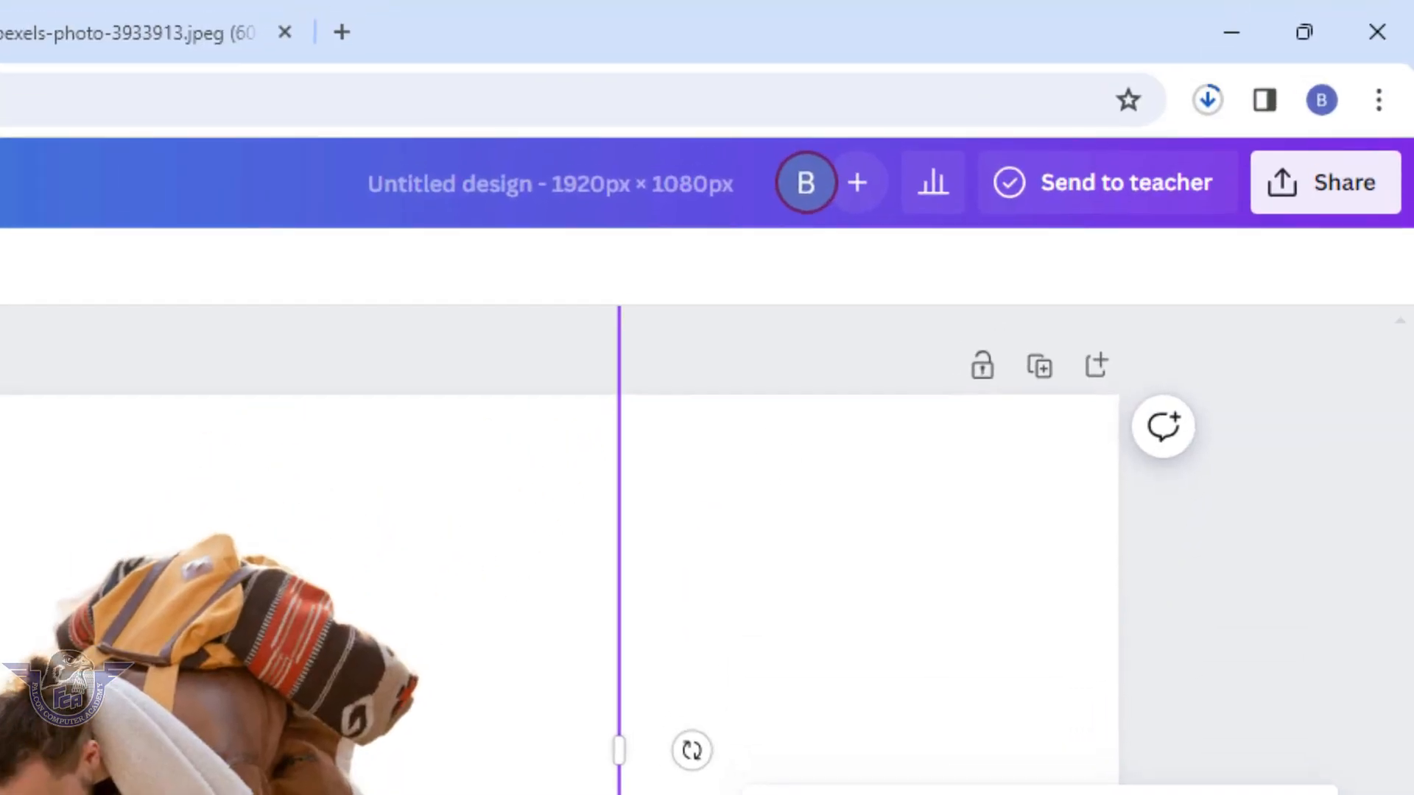
Show the downloaded Untitled design.png in its folder and open it in Photos.
click(1205, 113)
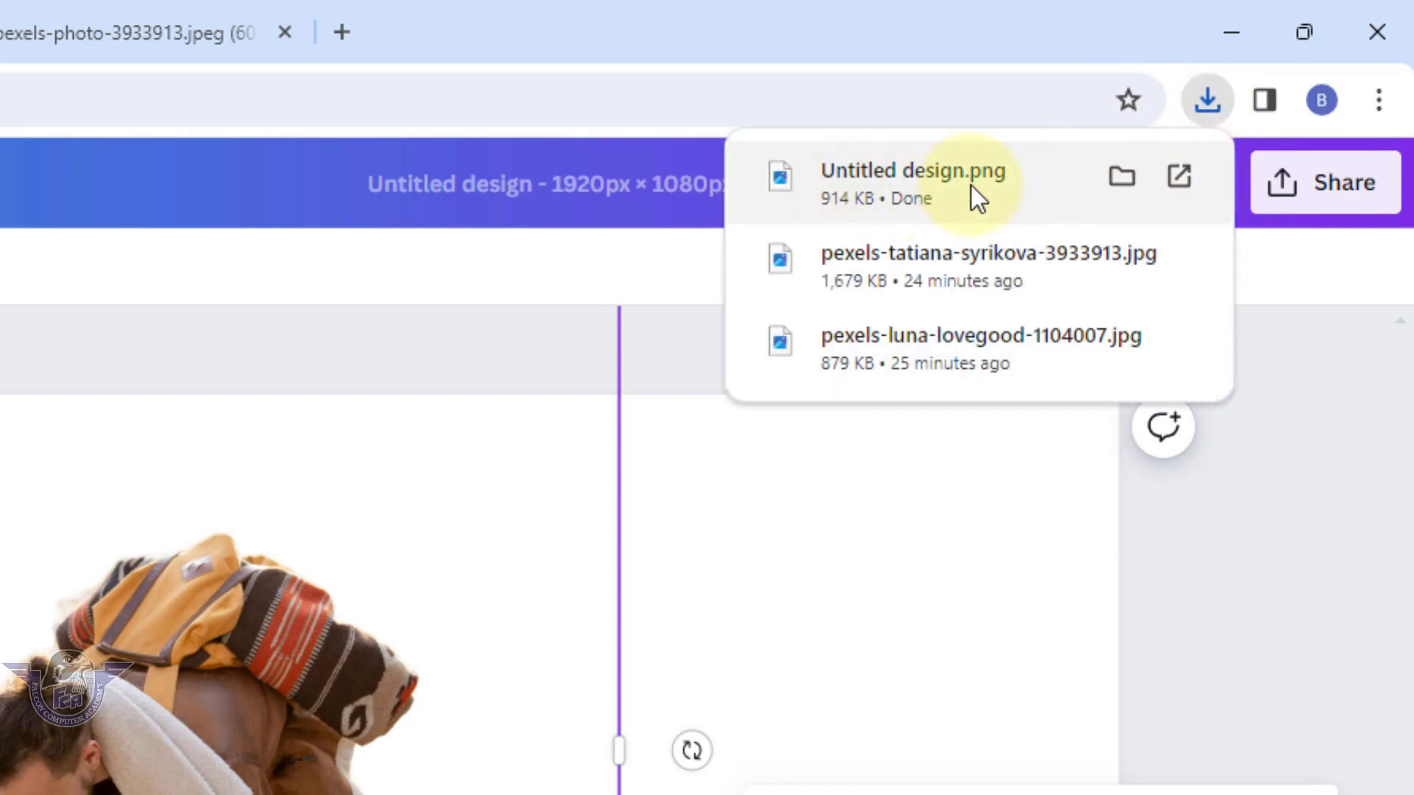
click(1120, 181)
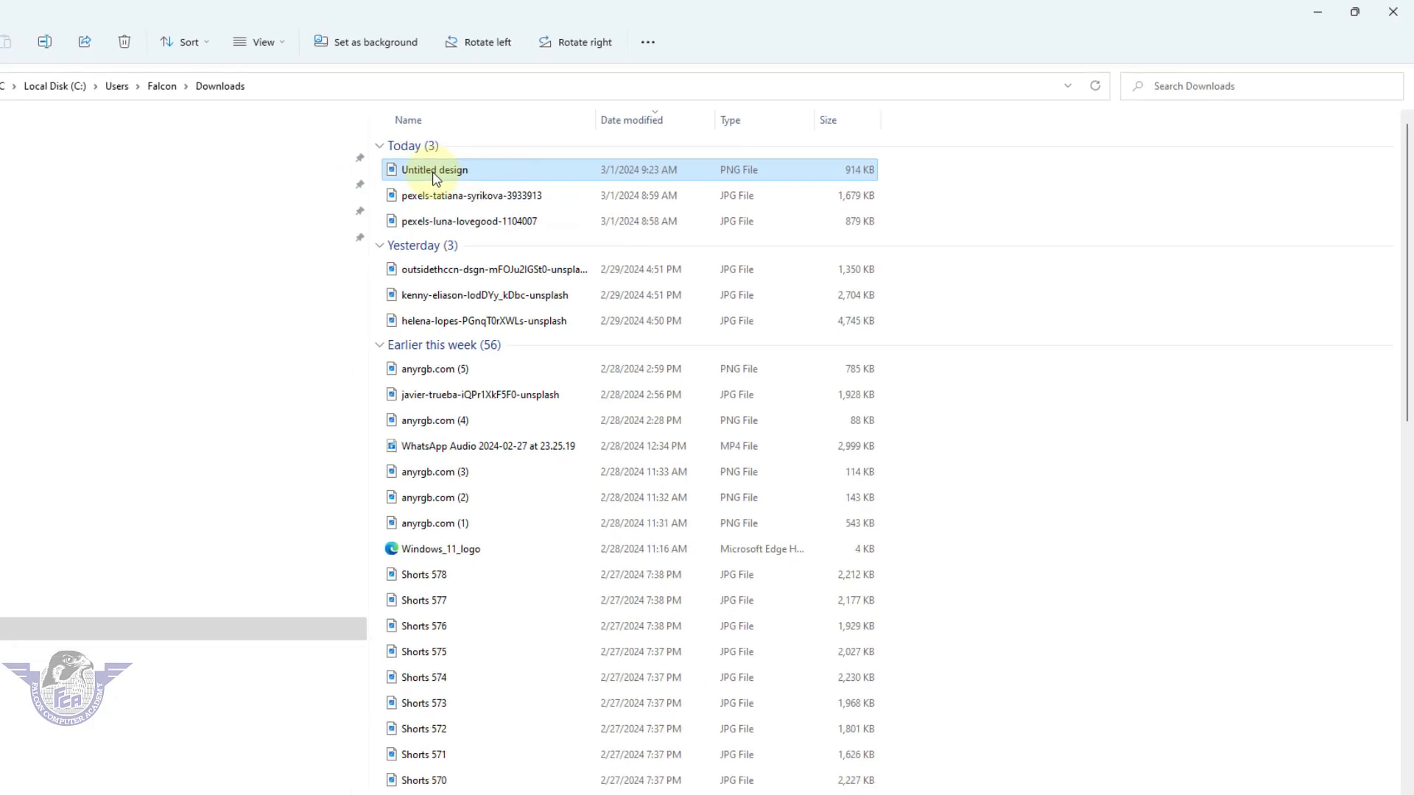
double_click(435, 173)
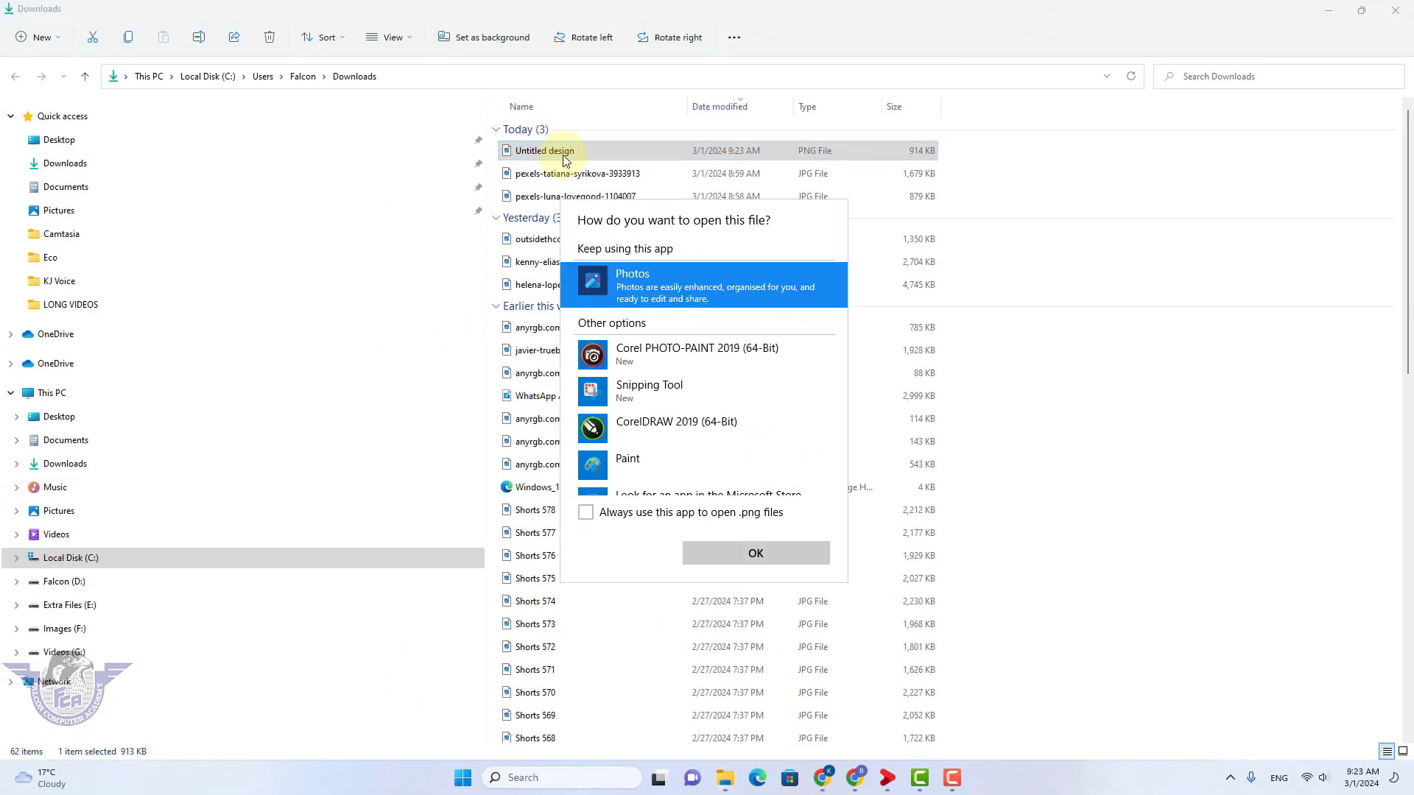
click(724, 555)
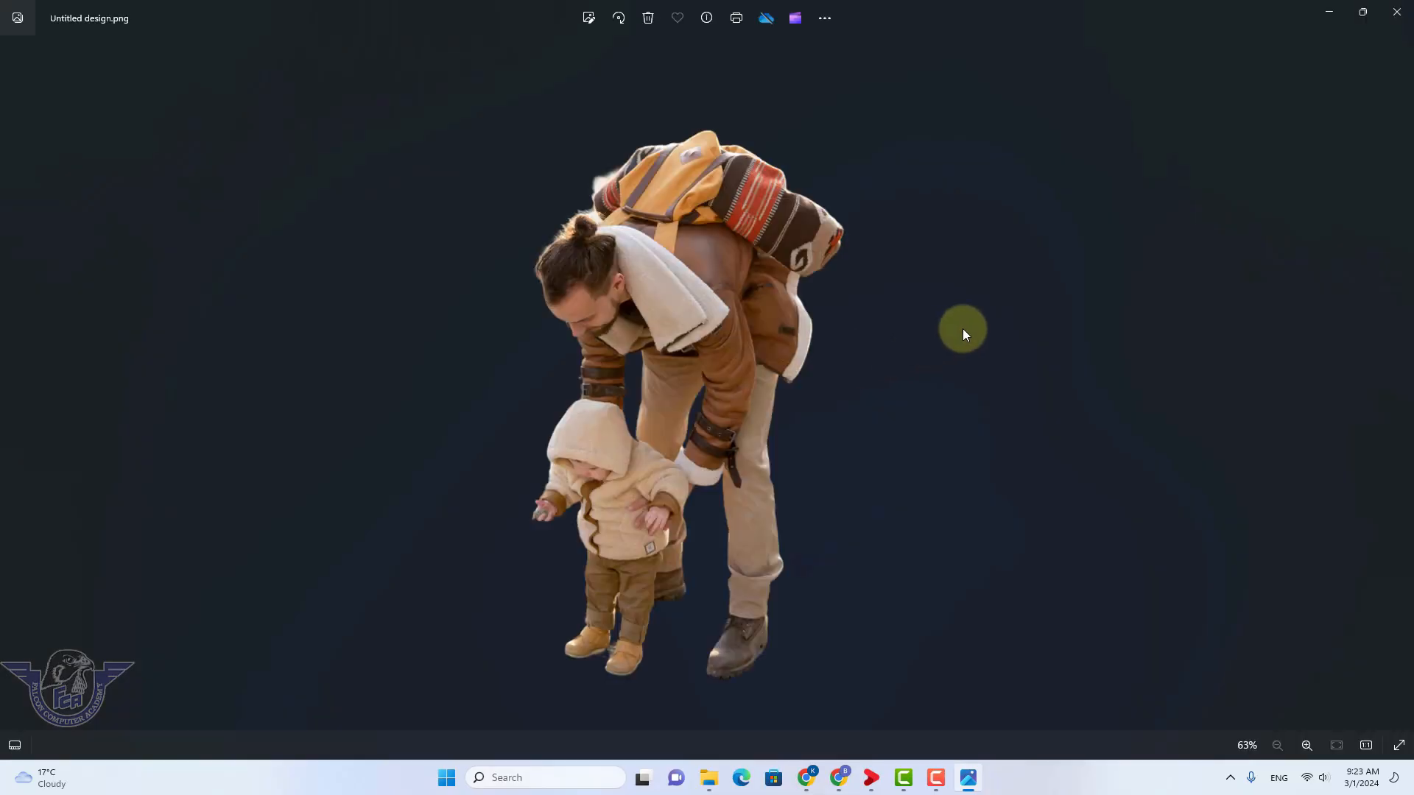
Examine the cut-out's edges and transparent background in Photos, comparing the exported PNG with the design in Canva.
scroll(720, 320, up, 4)
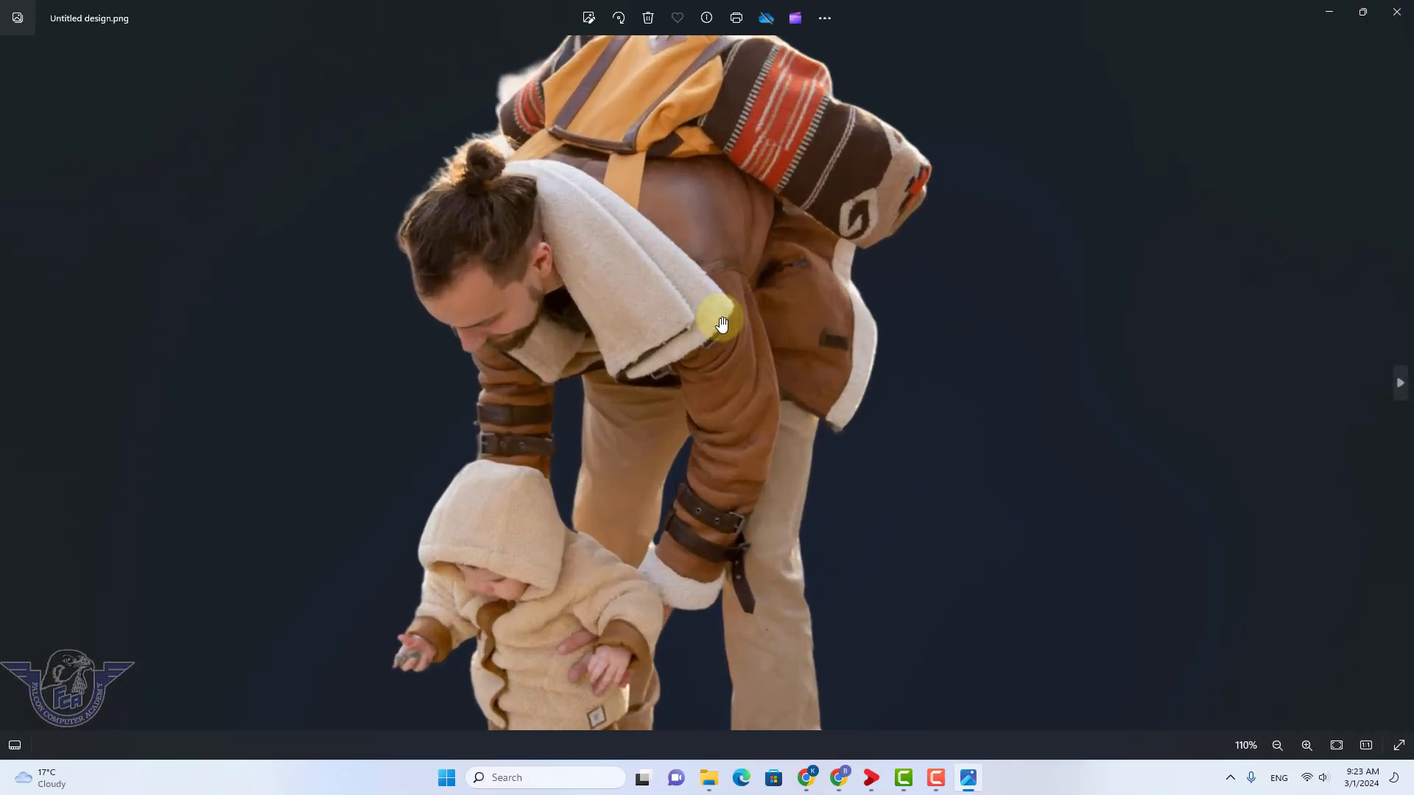
scroll(721, 324, down, 4)
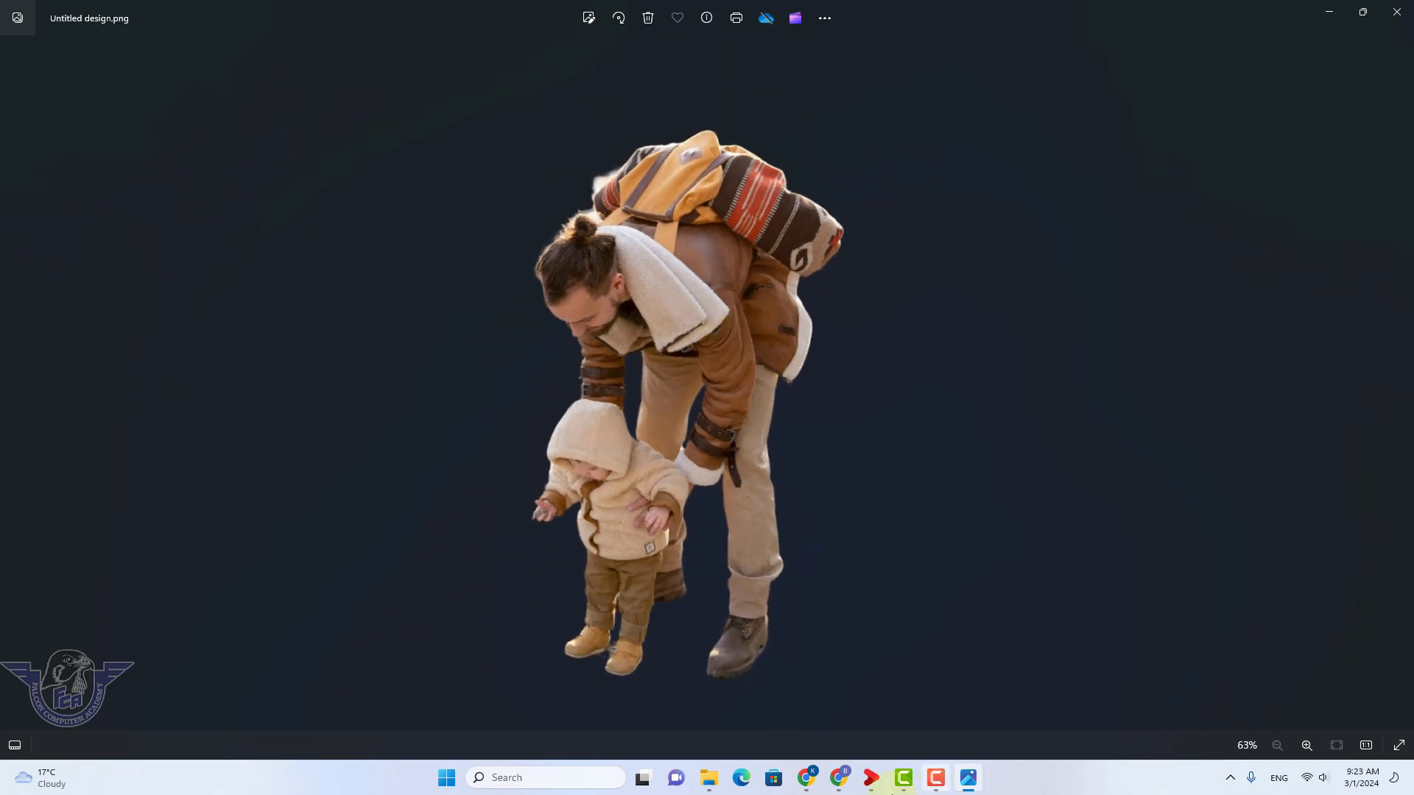
click(839, 777)
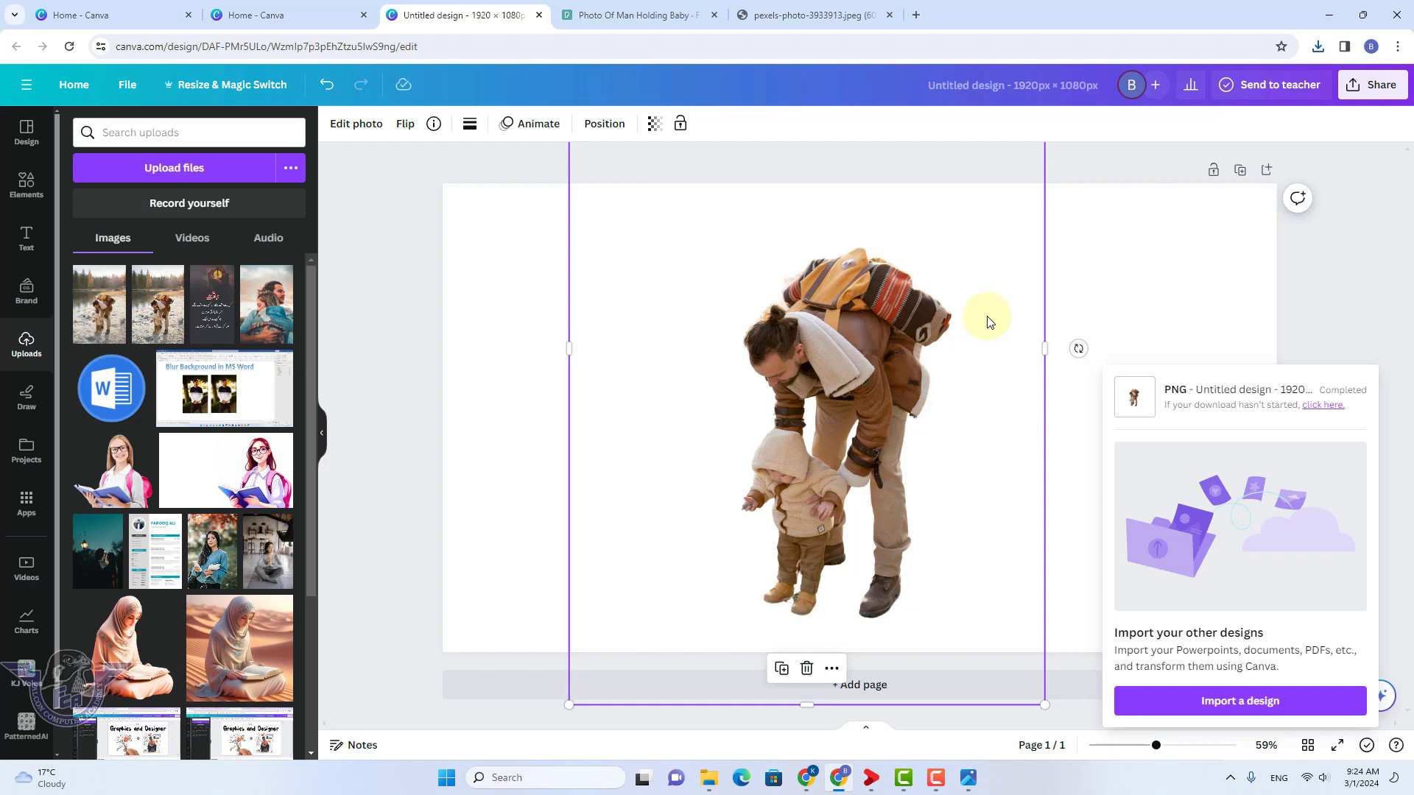
click(967, 780)
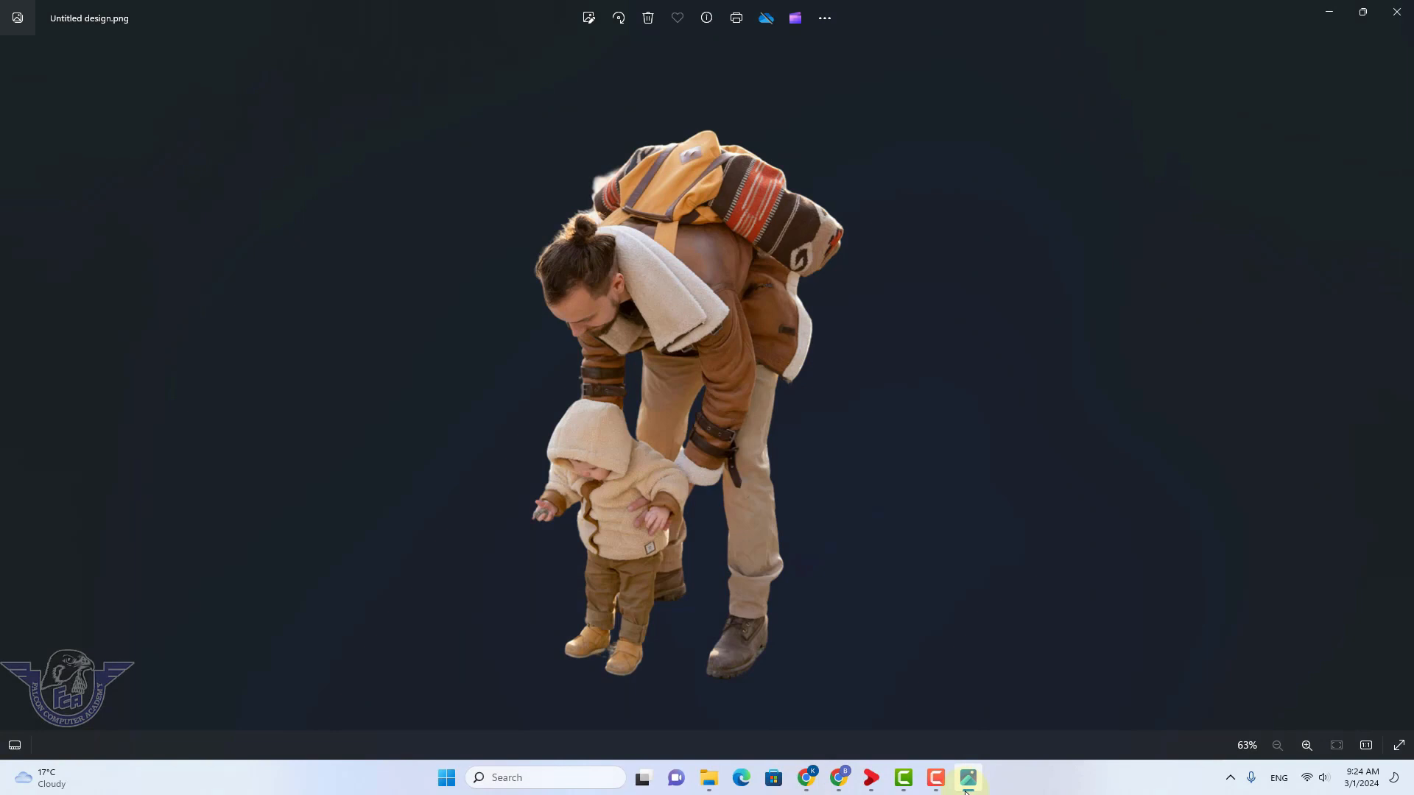
scroll(670, 364, up, 2)
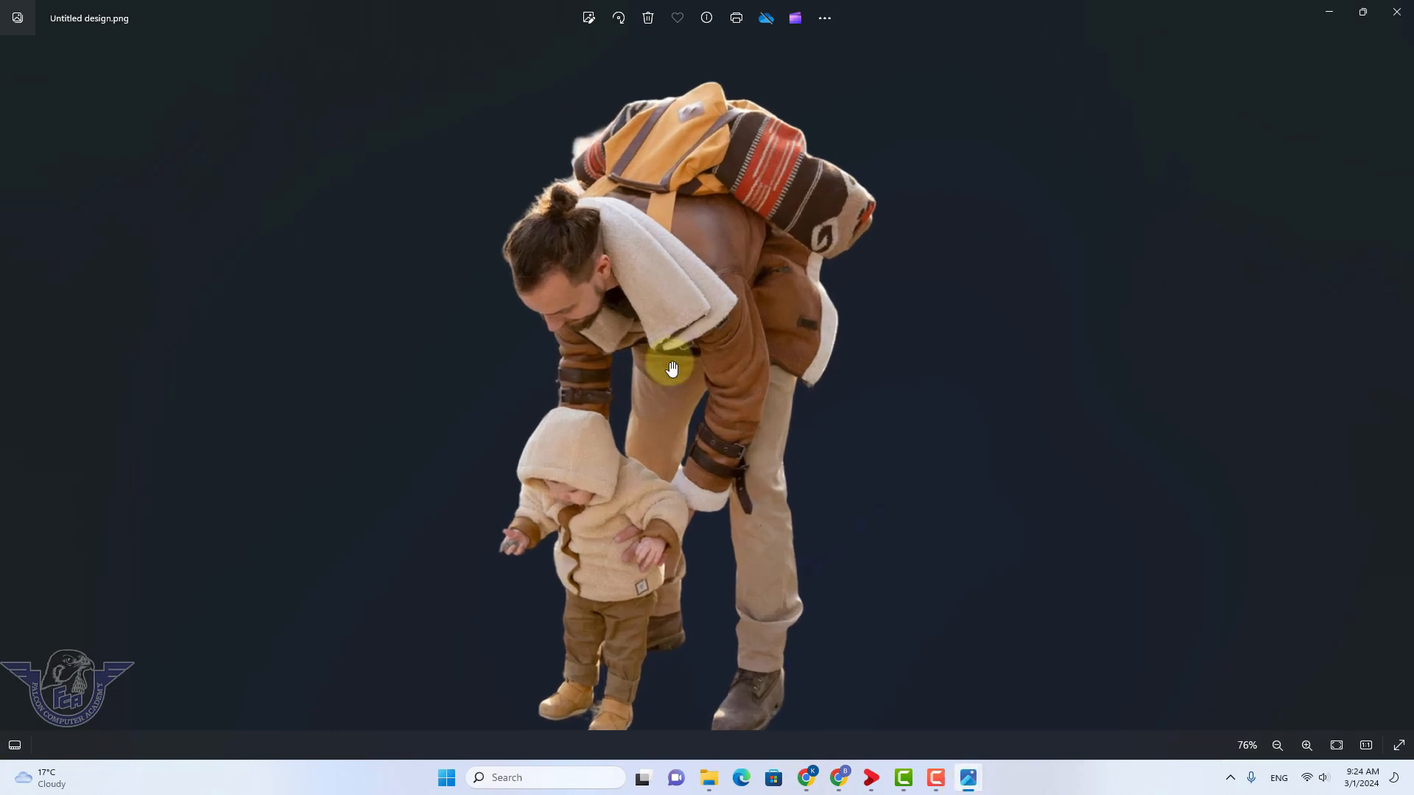
scroll(671, 368, down, 2)
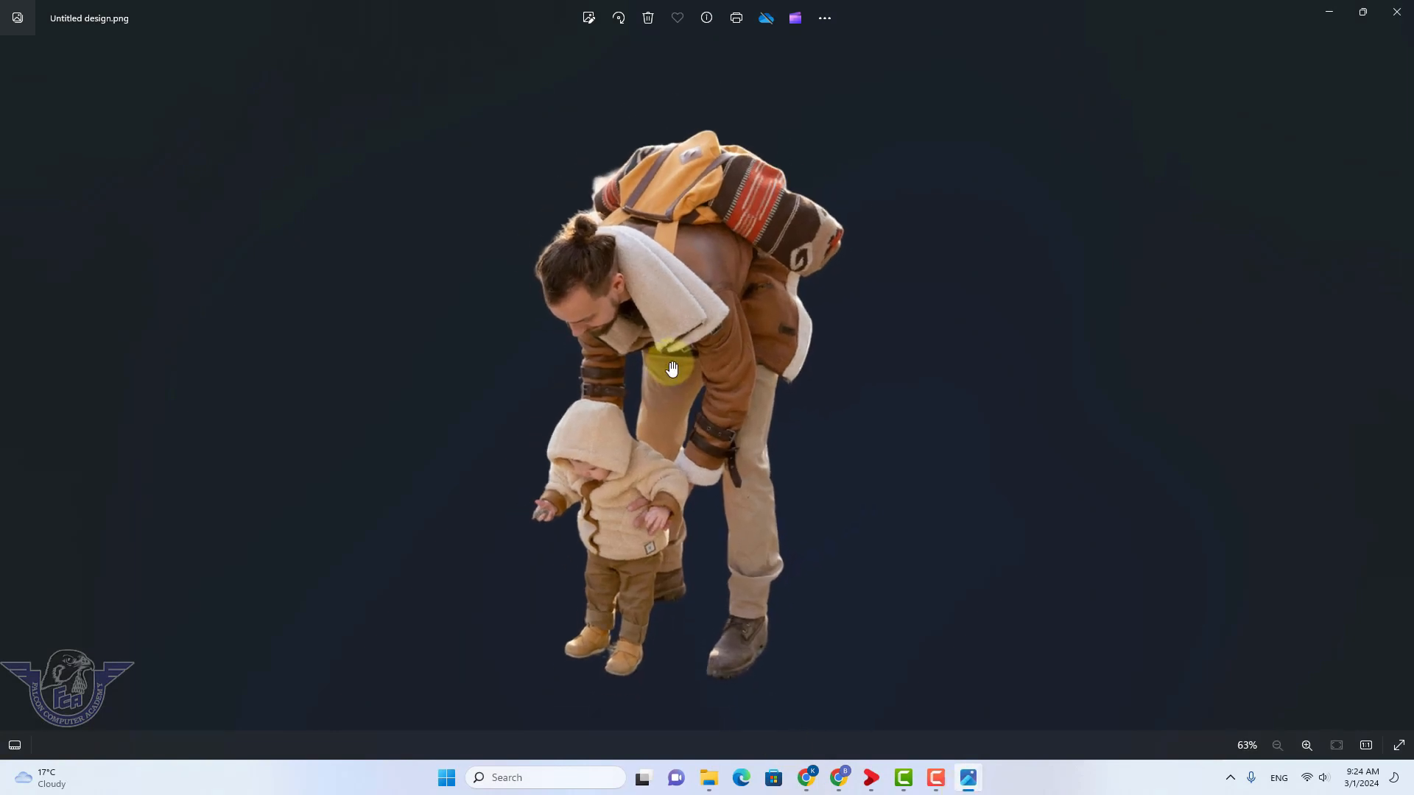